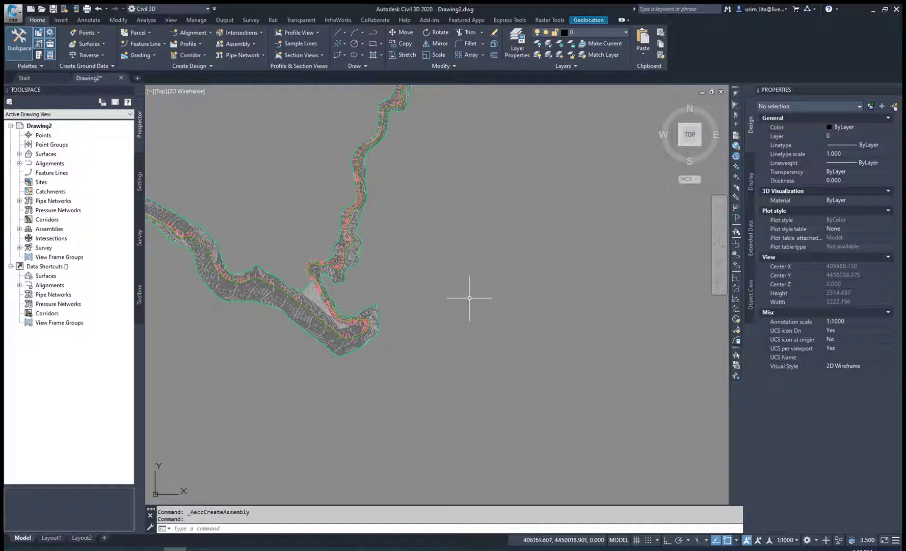
Create a road assembly with default settings and place its baseline in empty space beside the surface.
click(226, 45)
click(243, 56)
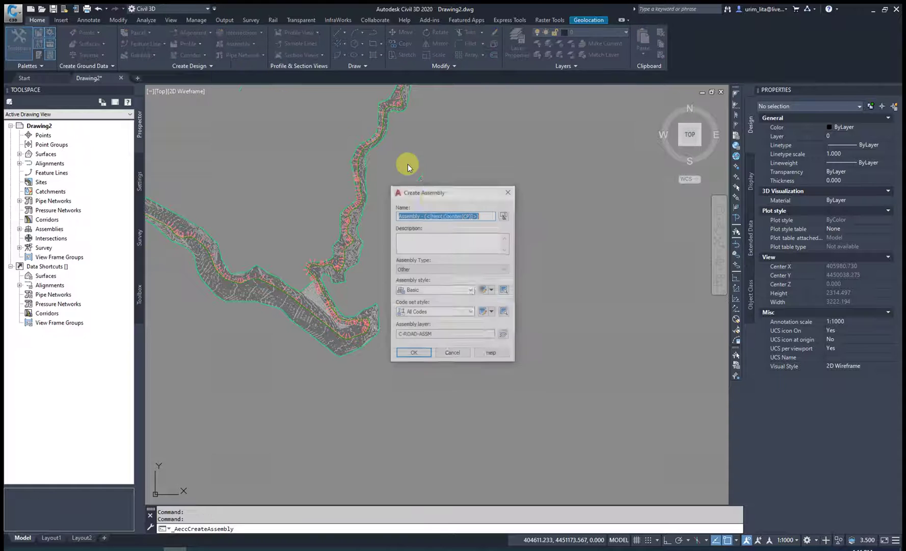
click(412, 352)
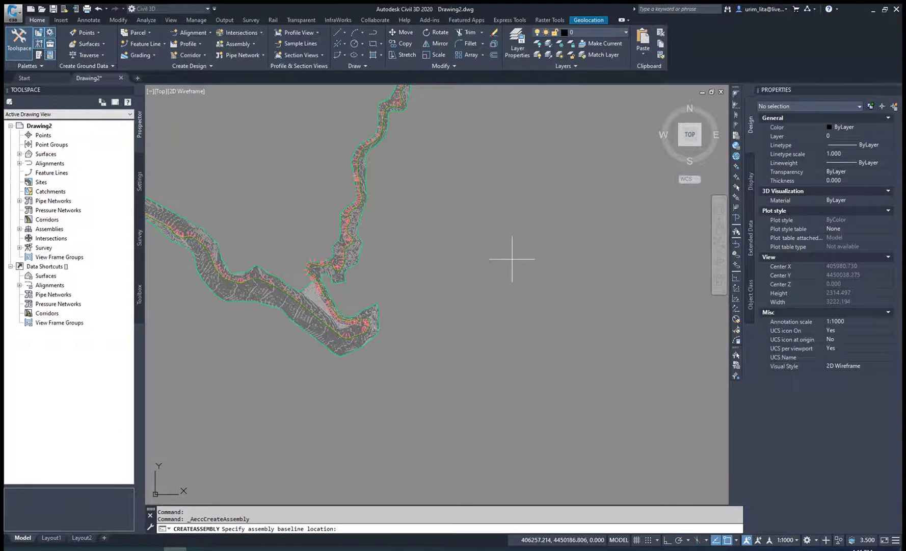
scroll(424, 243, down, 2)
scroll(354, 263, down, 2)
middle_drag(486, 182, 426, 238)
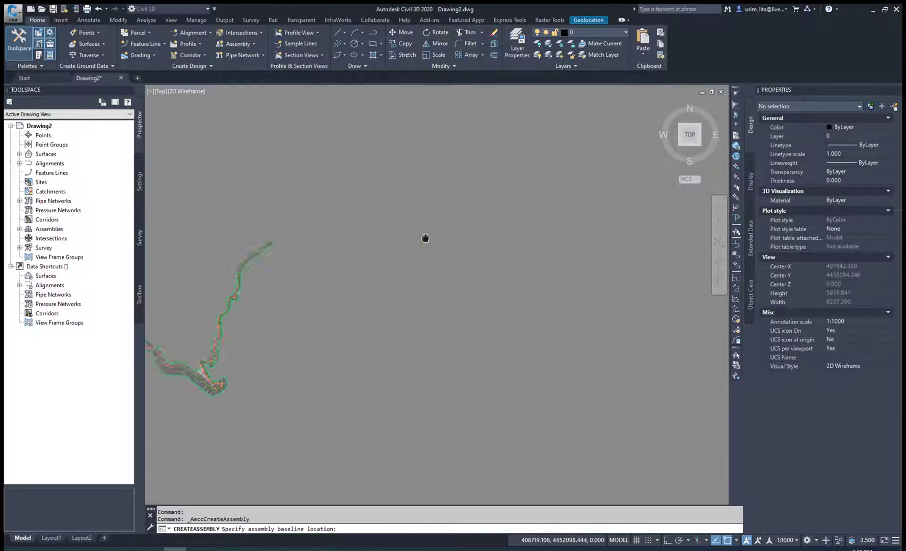
click(433, 204)
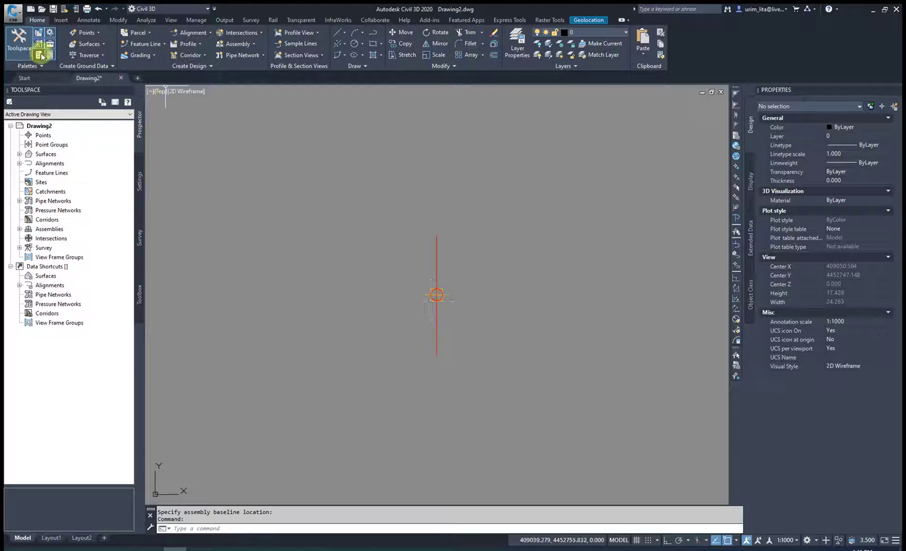
Open Tool Palettes (Ctrl+3) and pick LaneSuperelevationAOR from the Lanes tab.
key(ctrl+3)
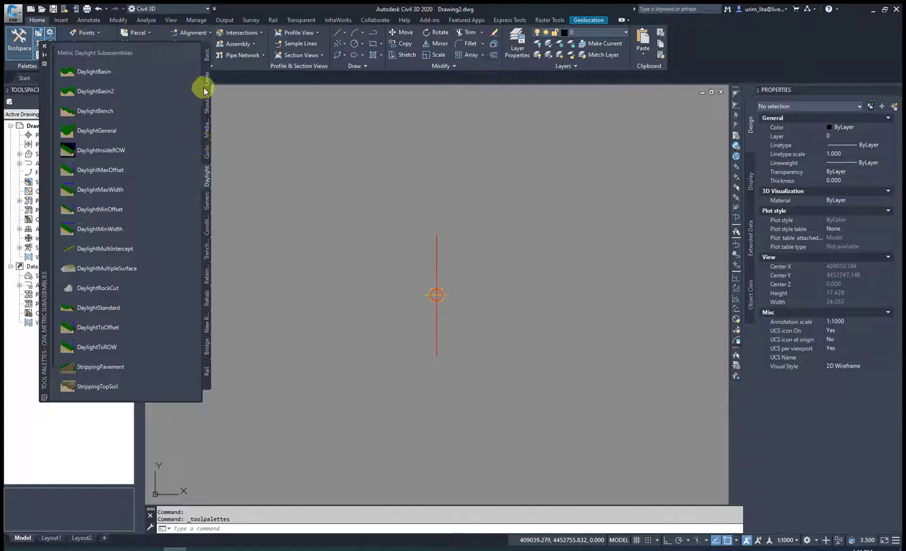
click(206, 57)
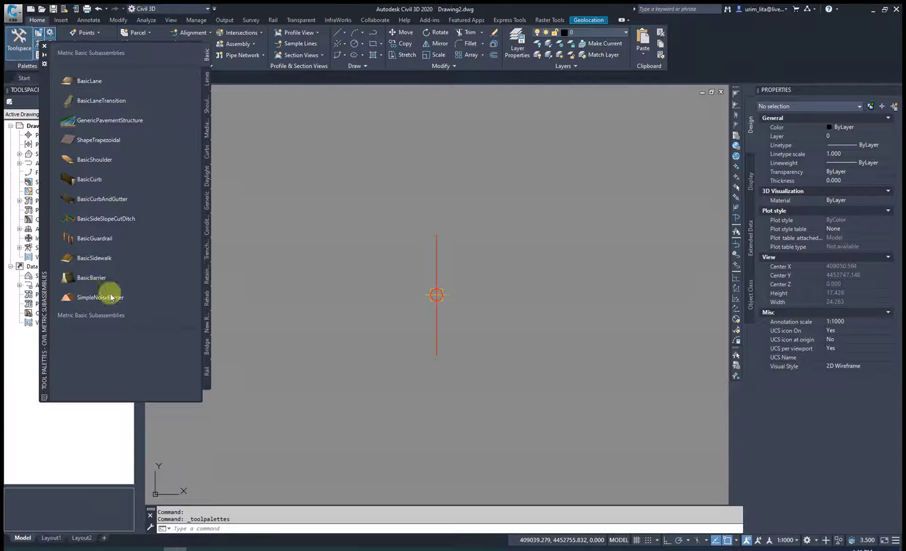
click(207, 79)
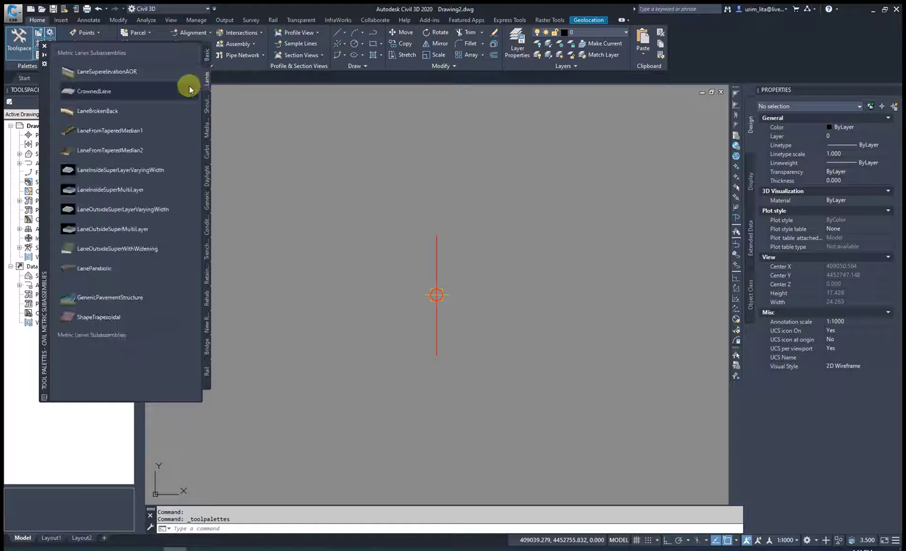
click(102, 72)
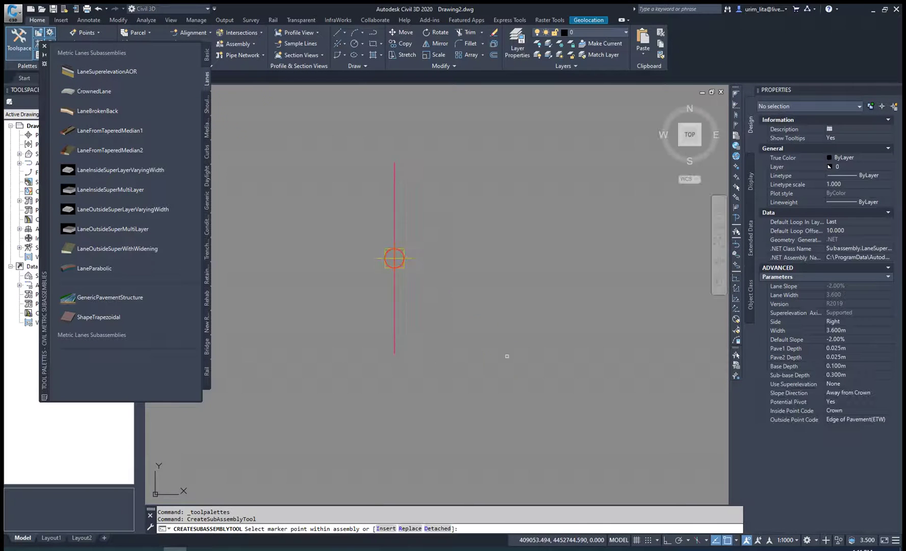
Attach LaneSuperelevationAOR lanes at the baseline marker on both sides of the assembly.
scroll(395, 275, up, 3)
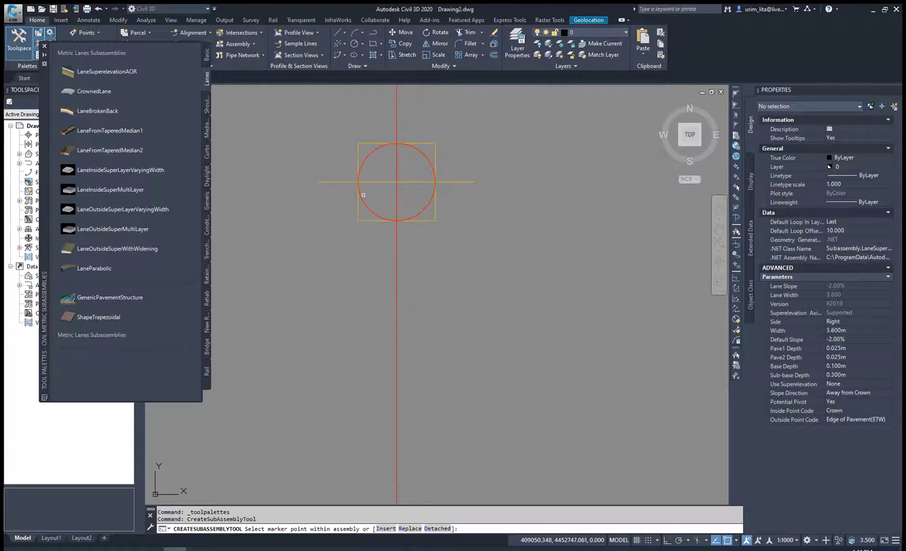
scroll(389, 170, up, 5)
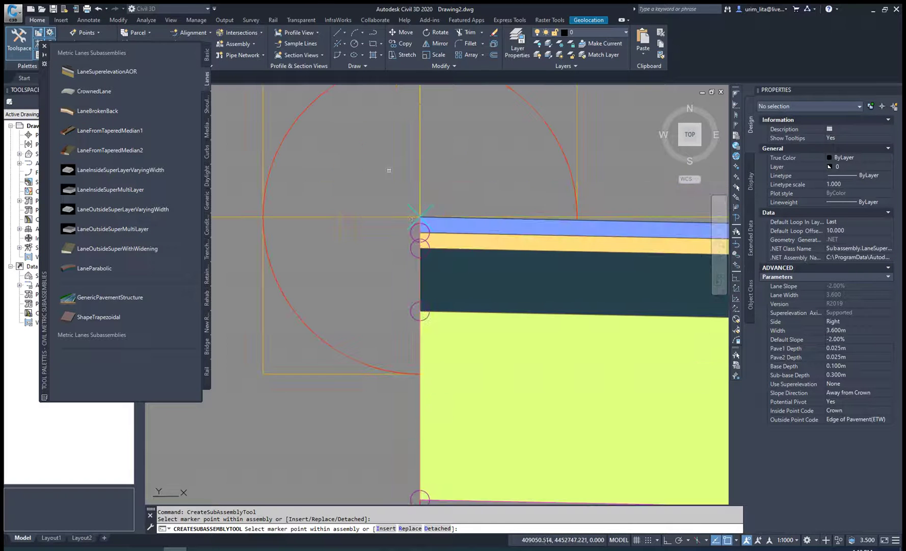
click(415, 219)
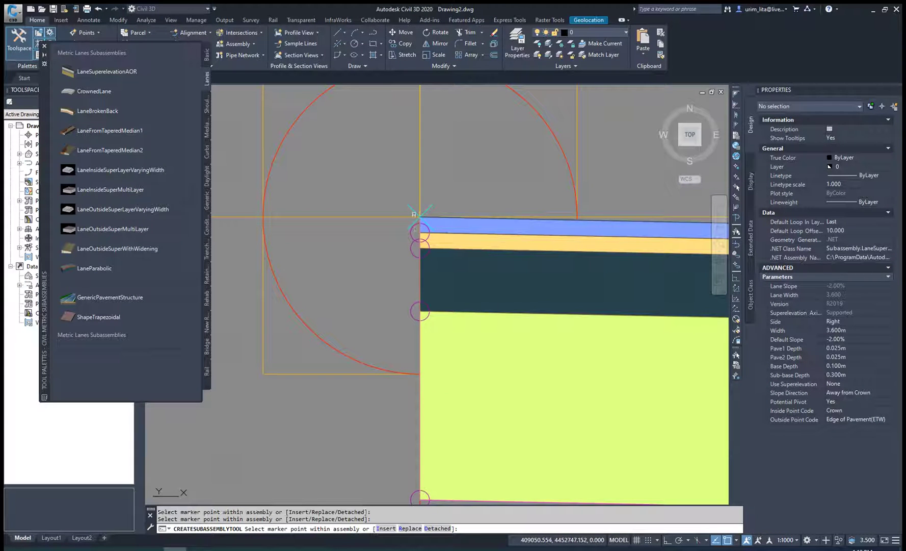
scroll(319, 325, down, 2)
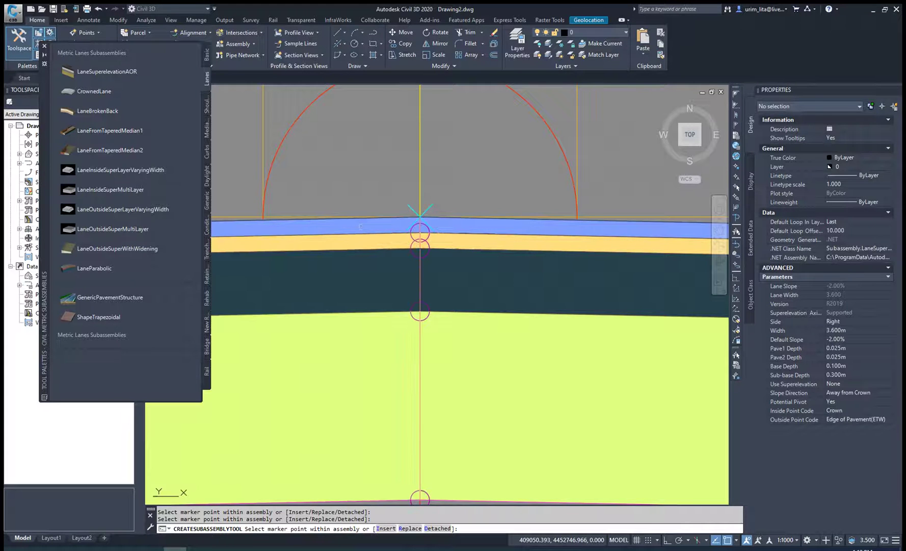
scroll(336, 286, down, 3)
scroll(353, 242, down, 3)
scroll(408, 250, down, 3)
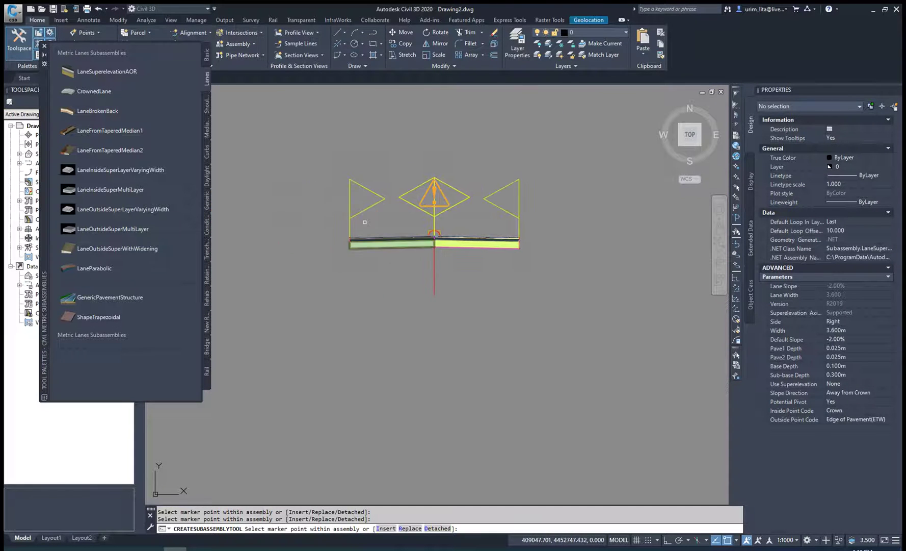
key(Escape)
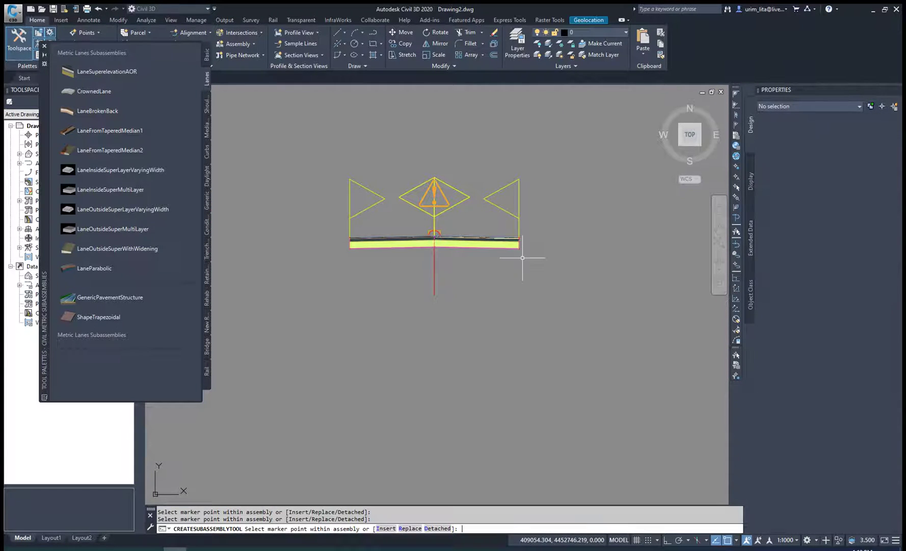
scroll(469, 224, up, 4)
click(519, 226)
Select both lanes and set their width to 2.000m.
click(482, 314)
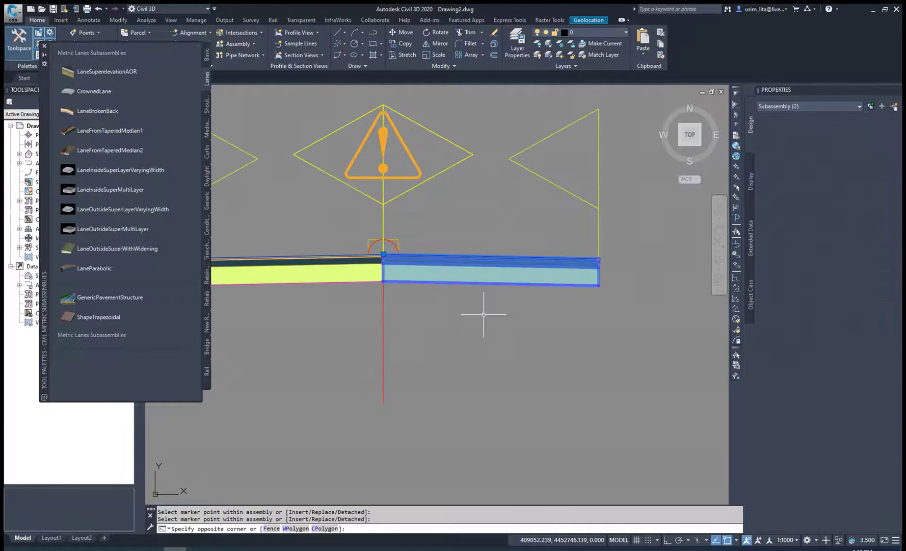
click(308, 219)
click(272, 320)
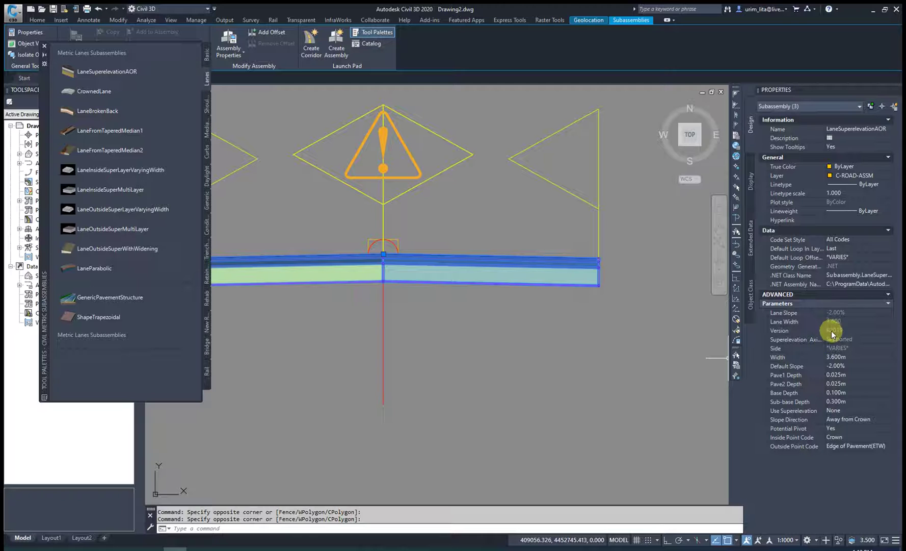
click(831, 357)
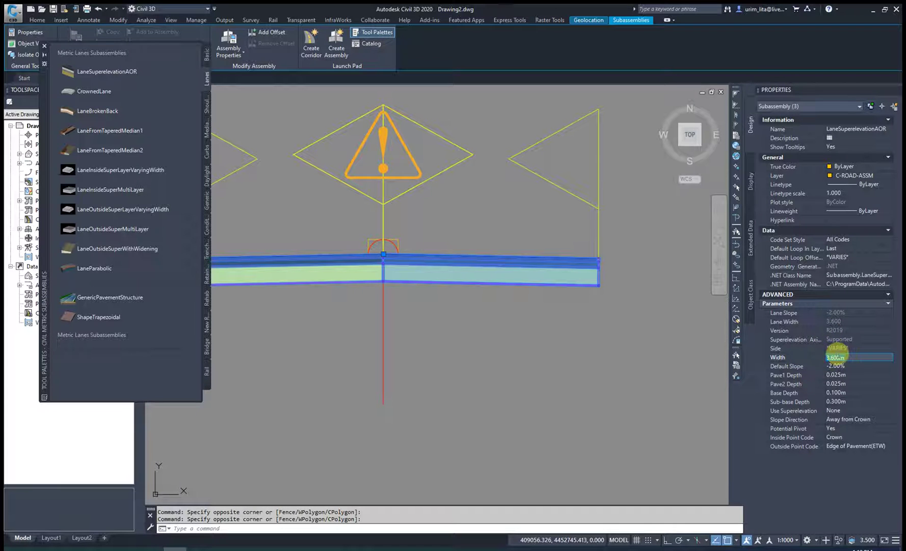
text(2)
key(Tab)
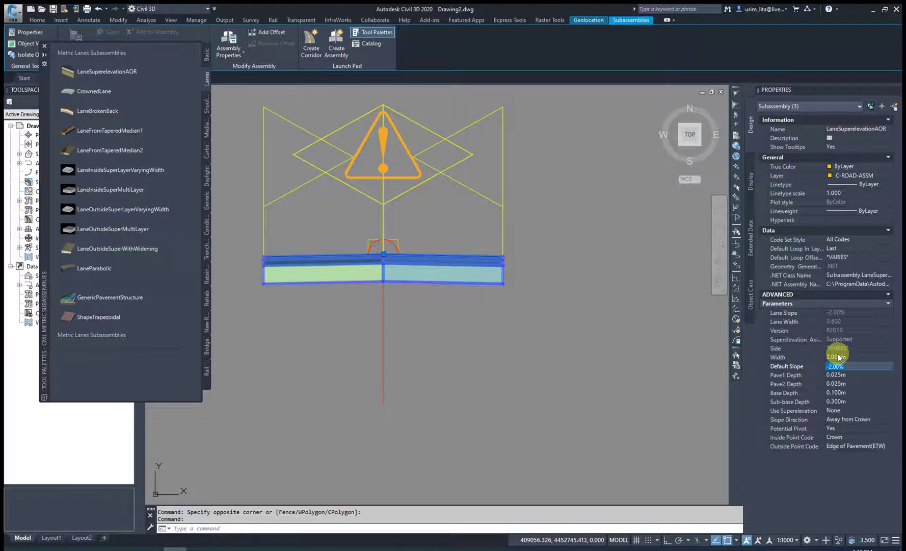
Set lane depths to Pave1 0.040m, Pave2 0.060m, Base 0.100m and Sub-base 0.100m.
key(Tab)
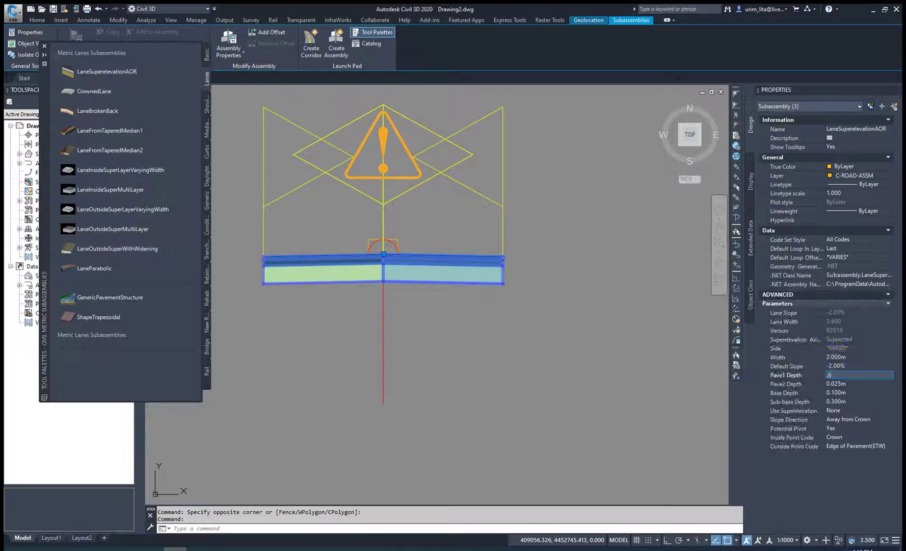
text(4)
key(Tab)
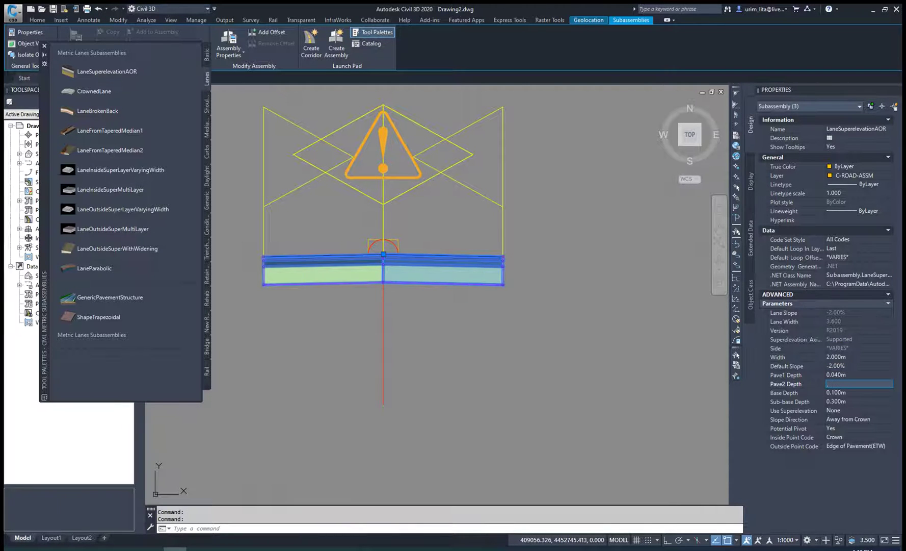
text(0.1)
key(Tab)
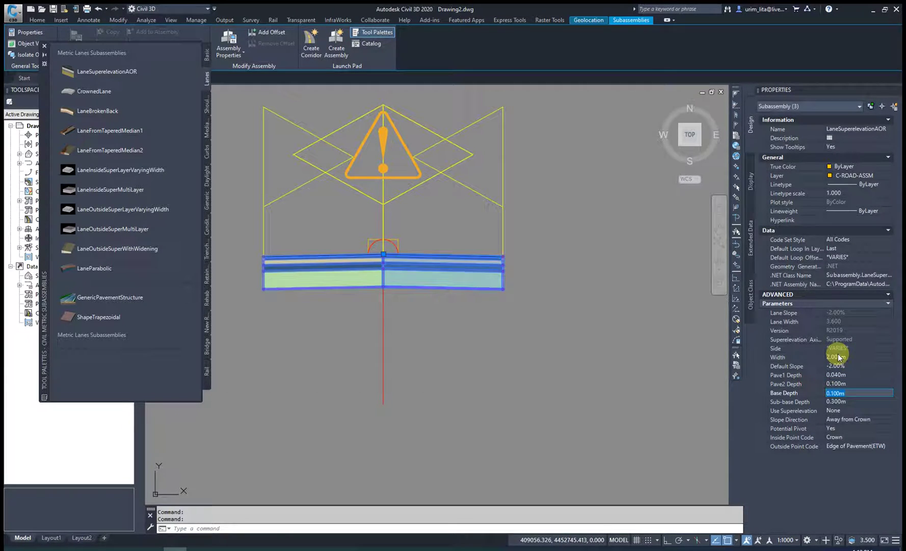
click(849, 381)
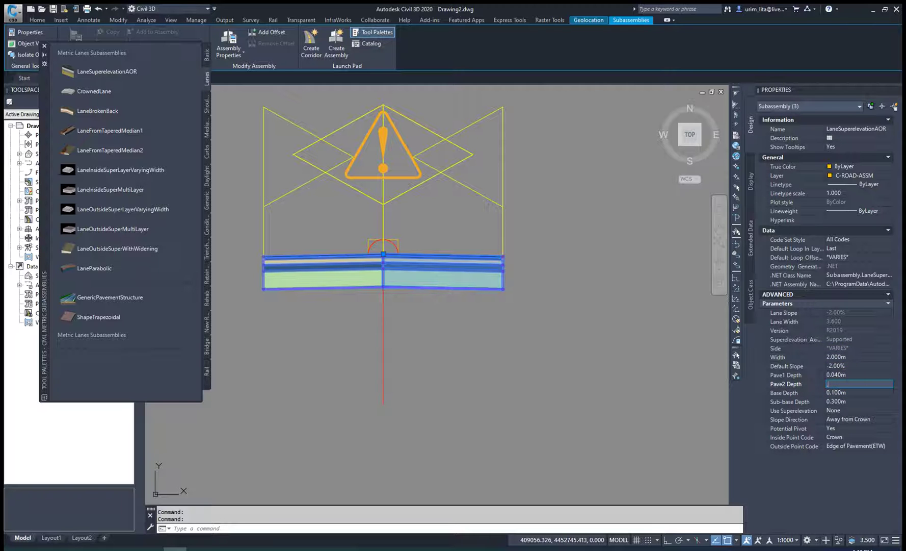
text(06)
key(Tab)
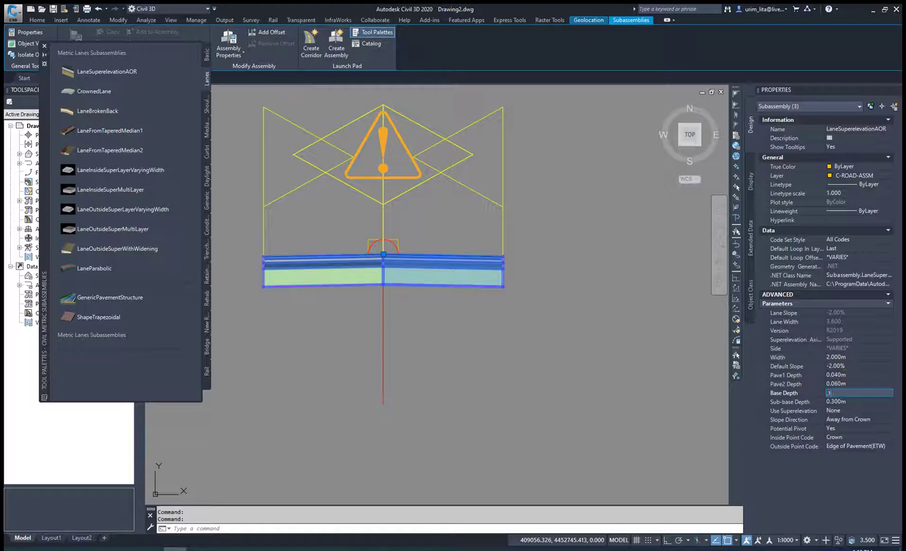
key(Tab)
key(Tab)
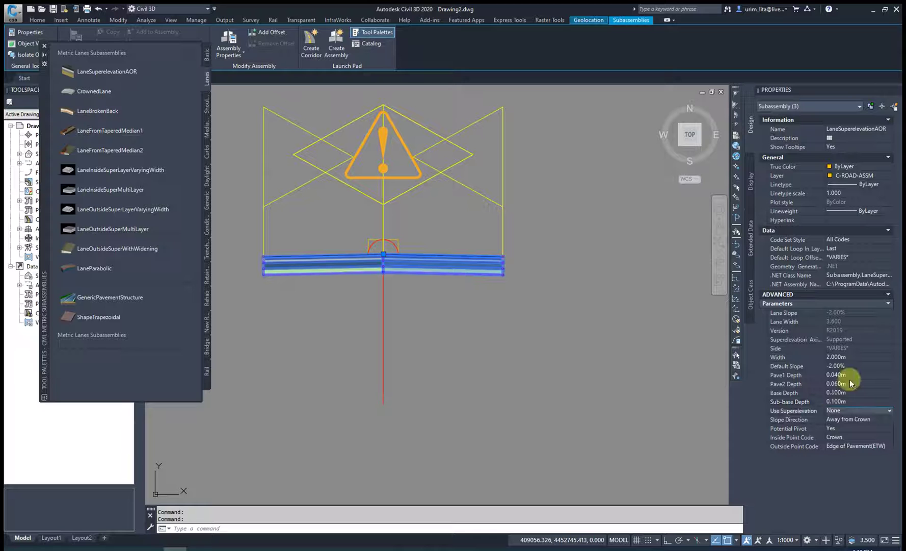
click(861, 412)
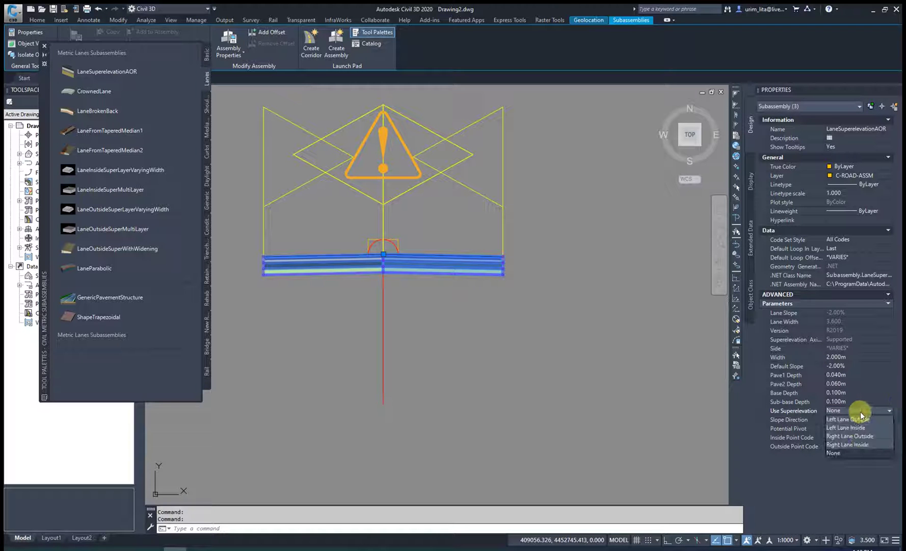
click(491, 332)
Set the right lane's Use Superelevation to Left Lane Outside.
key(Escape)
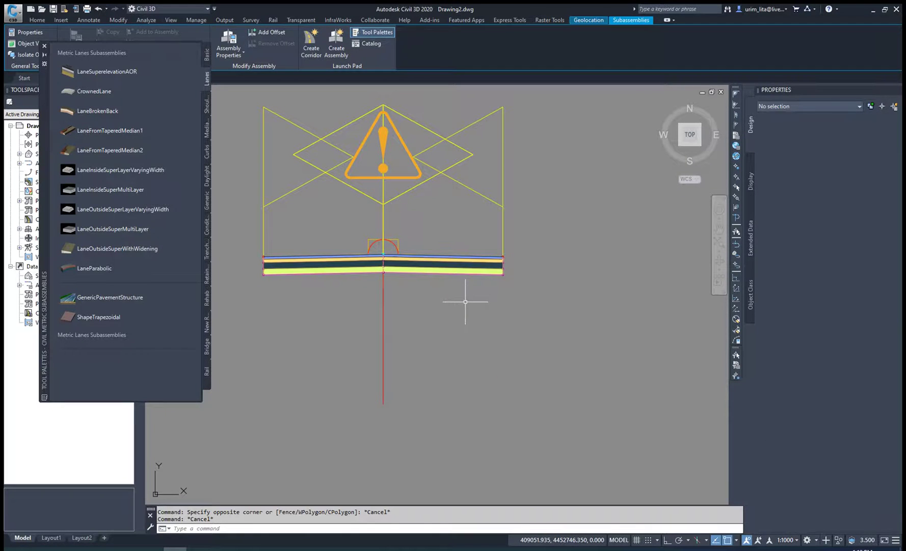
click(450, 259)
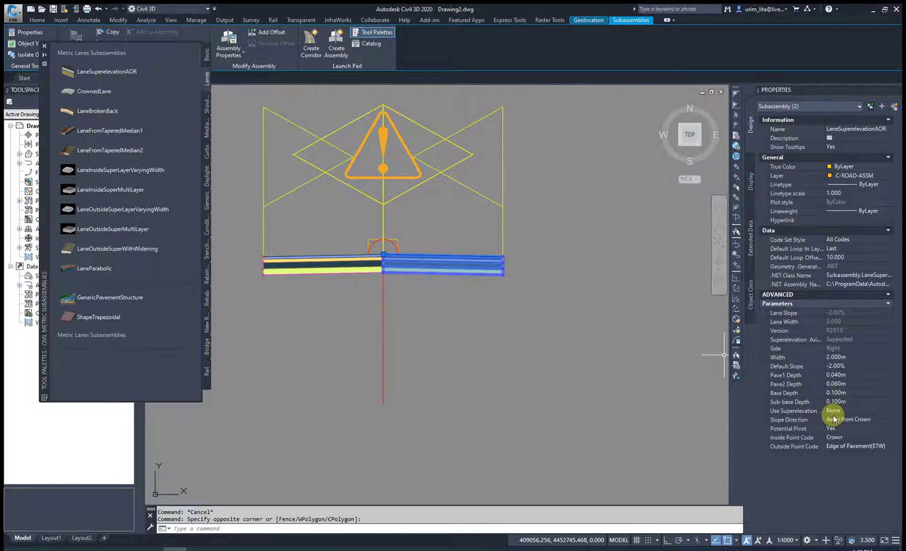
click(850, 410)
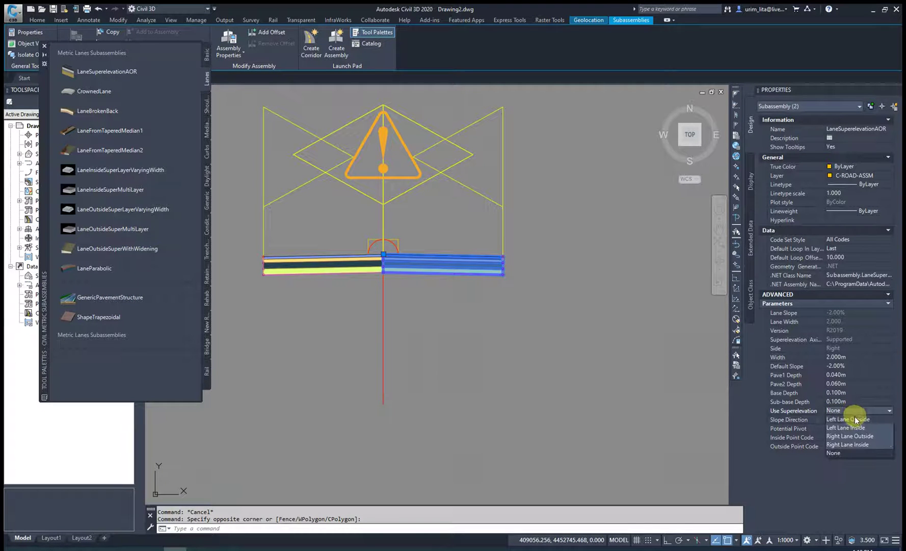
click(855, 419)
key(Escape)
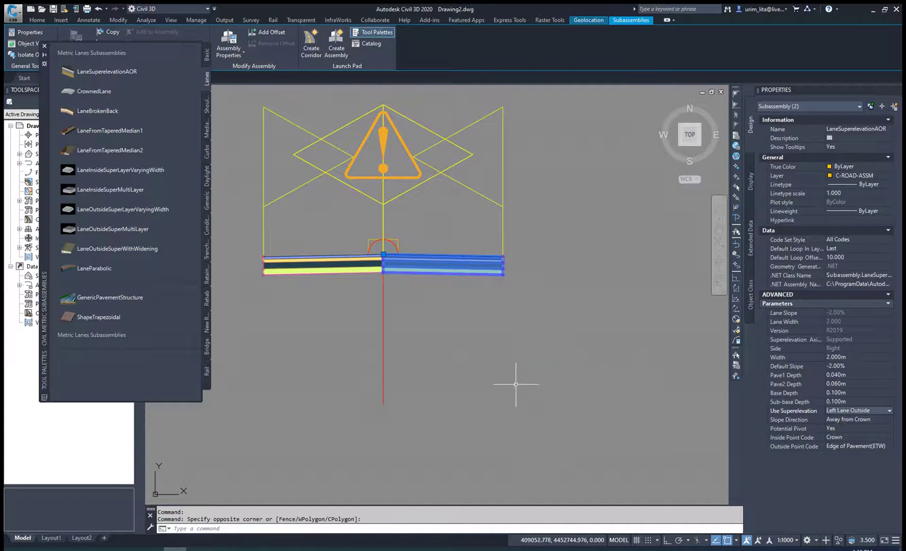
Set the left lane's Use Superelevation to Right Lane Outside, then recheck both lanes.
click(310, 264)
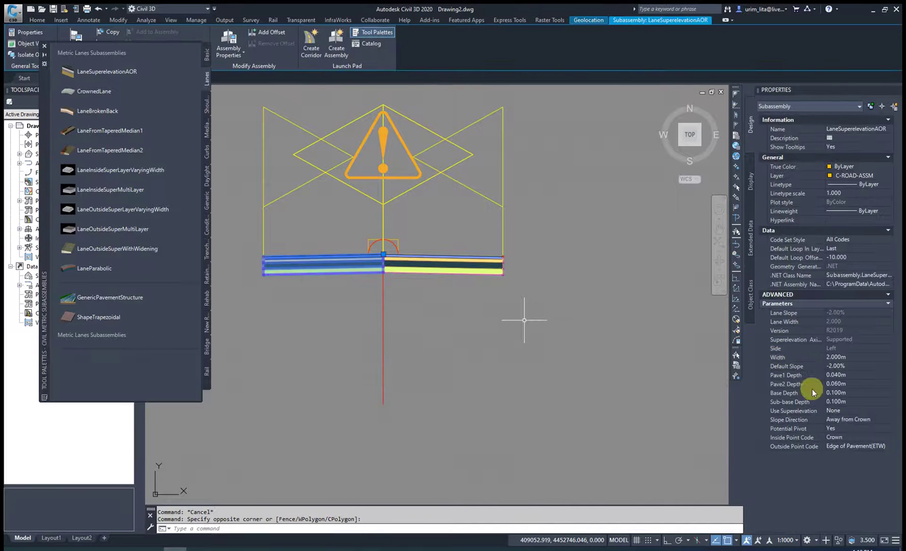
click(849, 410)
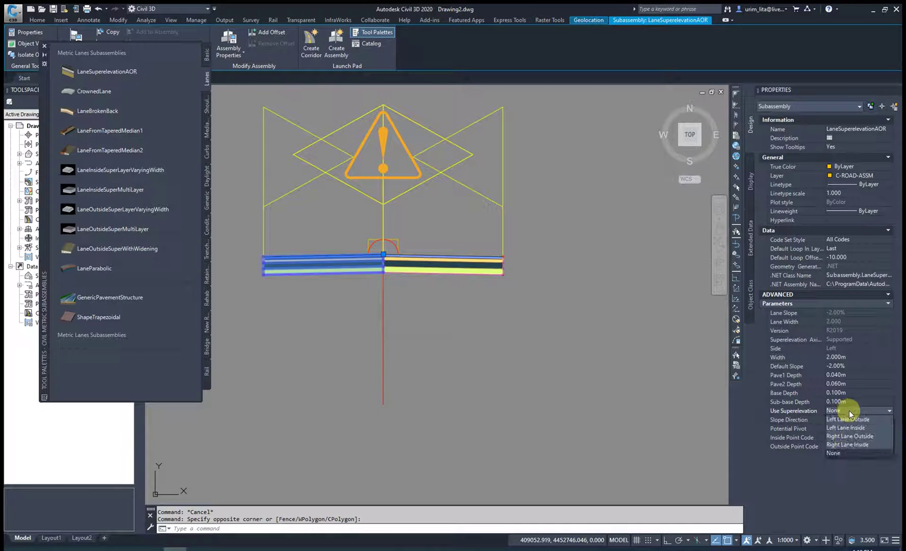
click(848, 436)
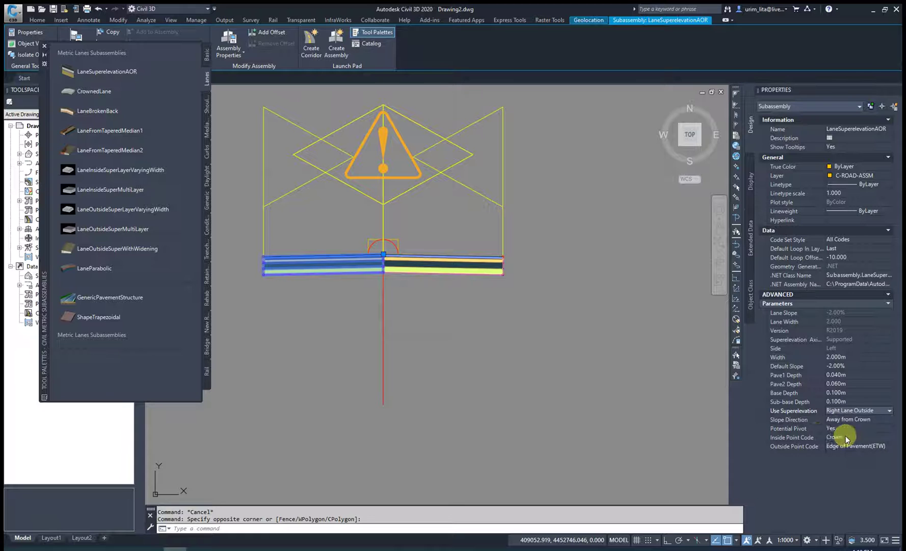
click(570, 372)
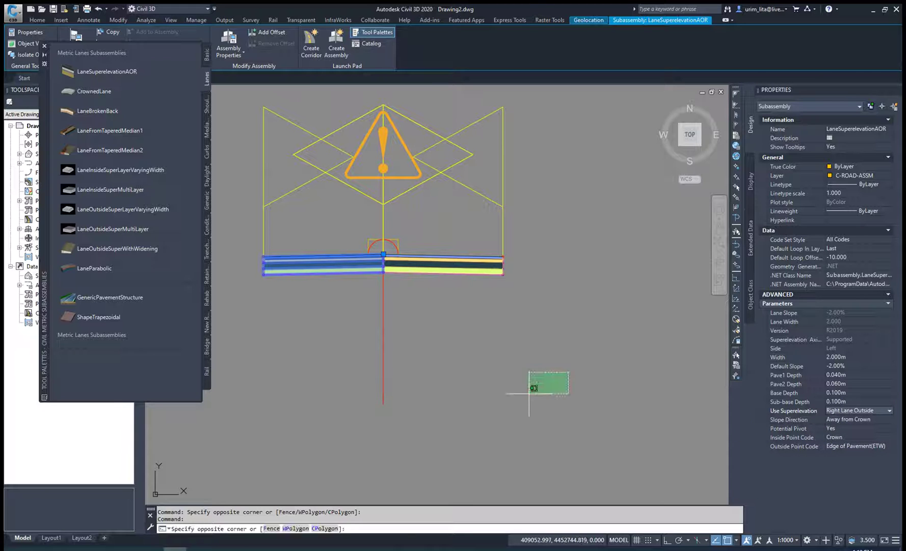
key(Escape)
click(441, 263)
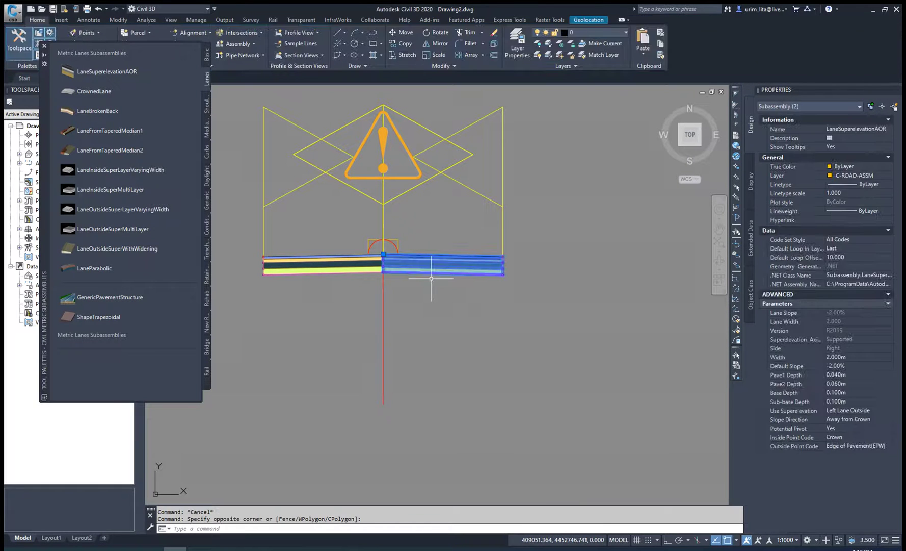
click(316, 243)
click(296, 281)
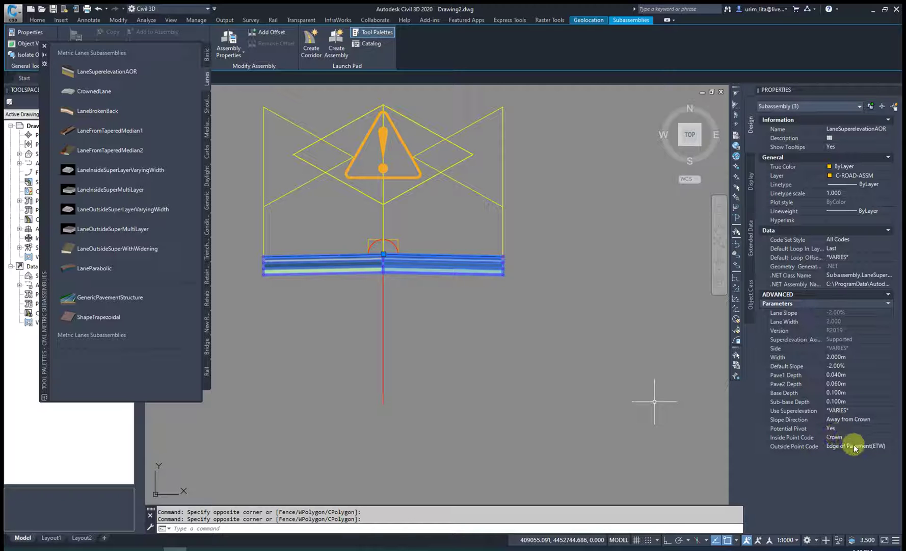
key(Escape)
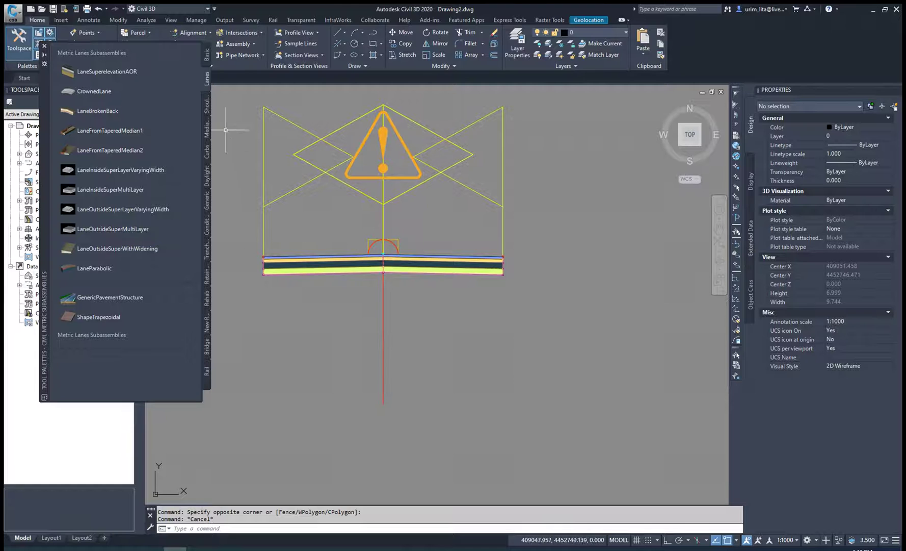
Pick ShoulderExtendAll from the Shoulders palette and attach it at both outer lane edges.
click(205, 102)
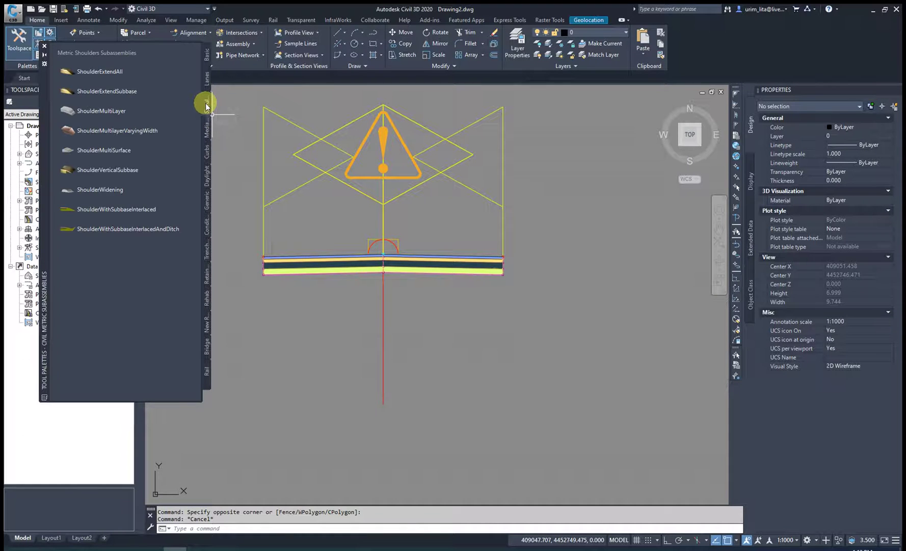
click(128, 71)
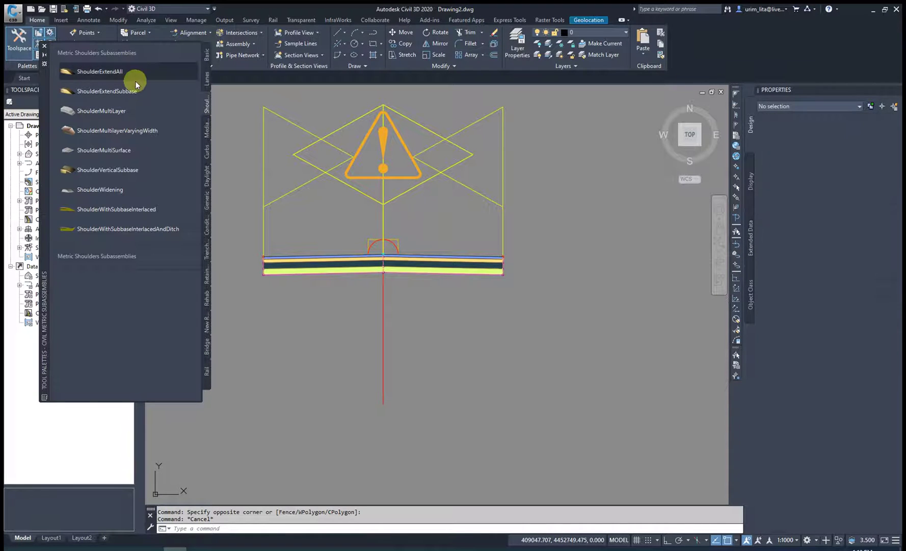
scroll(504, 245, up, 5)
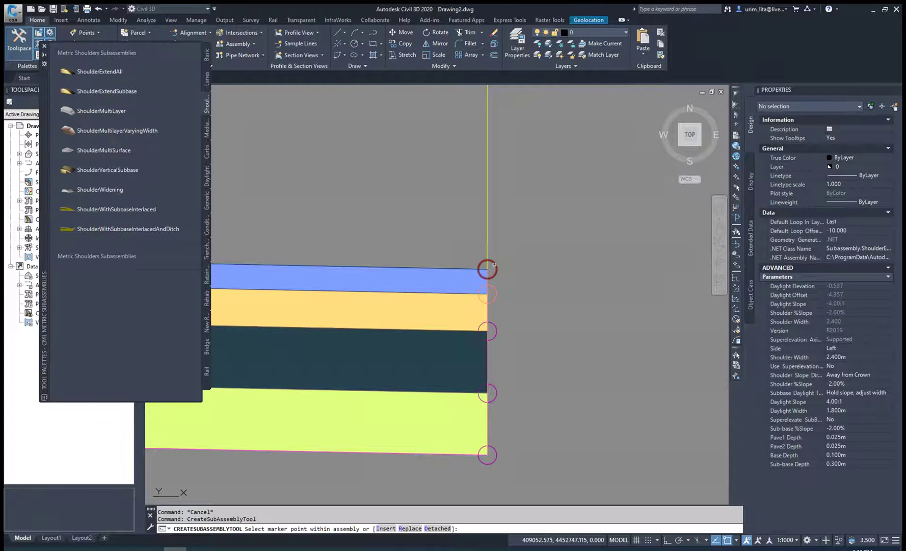
scroll(494, 264, down, 1)
scroll(611, 223, down, 2)
scroll(603, 273, down, 2)
scroll(603, 274, down, 4)
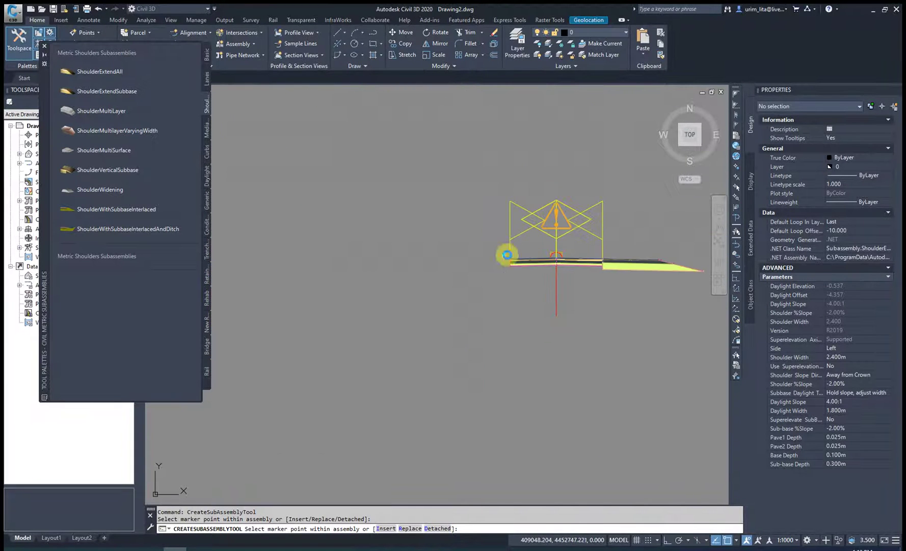
scroll(507, 254, up, 3)
scroll(509, 273, up, 2)
scroll(376, 178, down, 1)
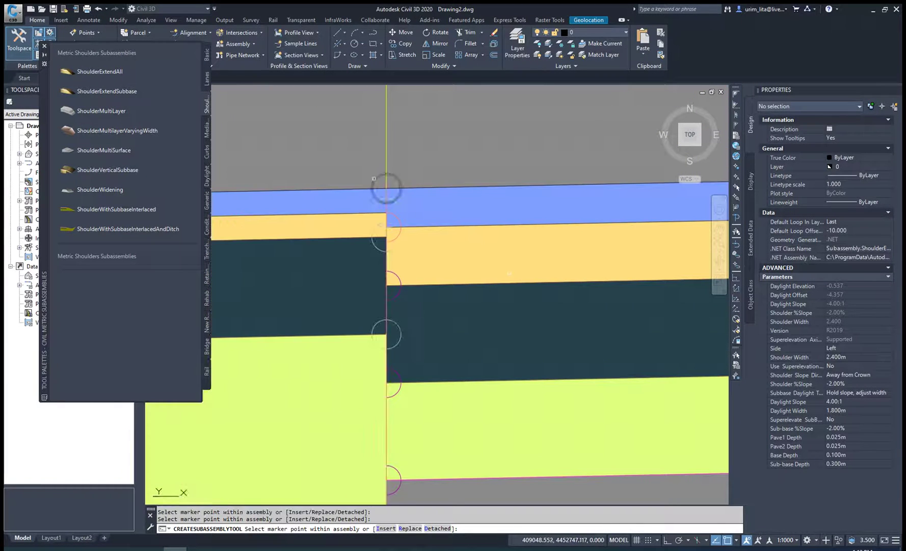
scroll(372, 204, down, 3)
scroll(352, 255, down, 2)
key(Escape)
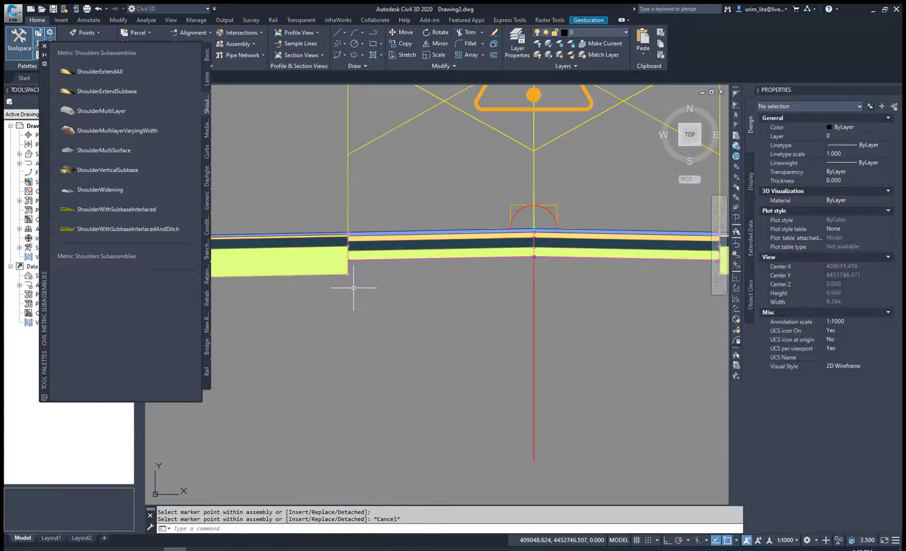
scroll(367, 300, down, 2)
Select both shoulders and set their shoulder width to 0.750m.
click(642, 249)
click(641, 300)
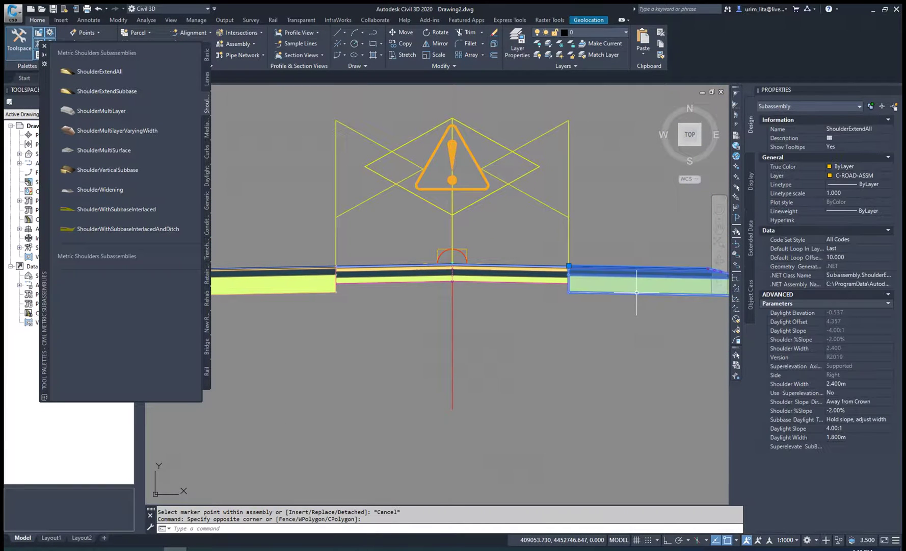
click(277, 242)
click(263, 314)
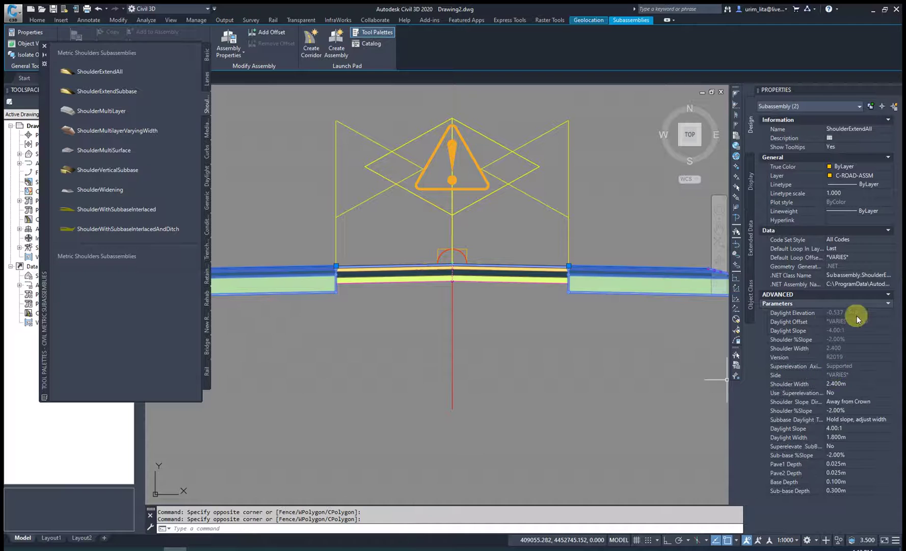
click(839, 383)
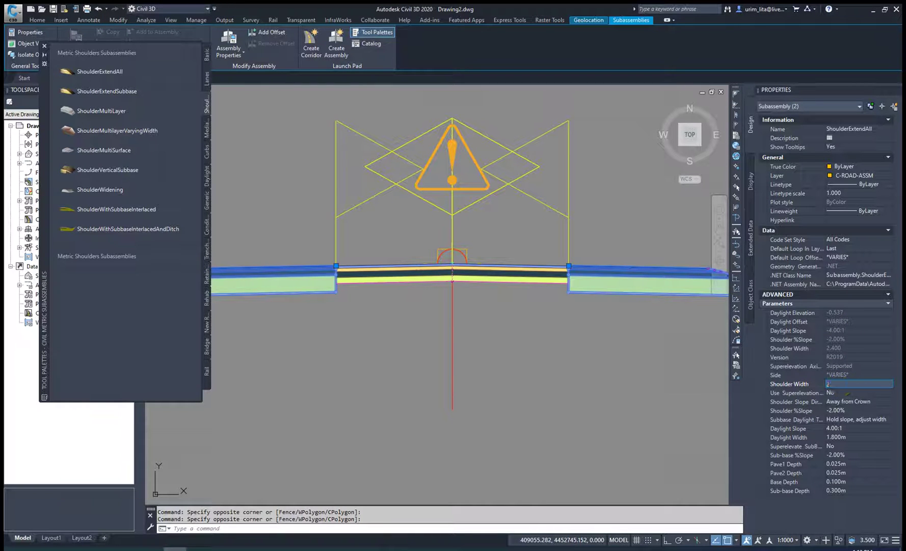
text(0.75)
key(Return)
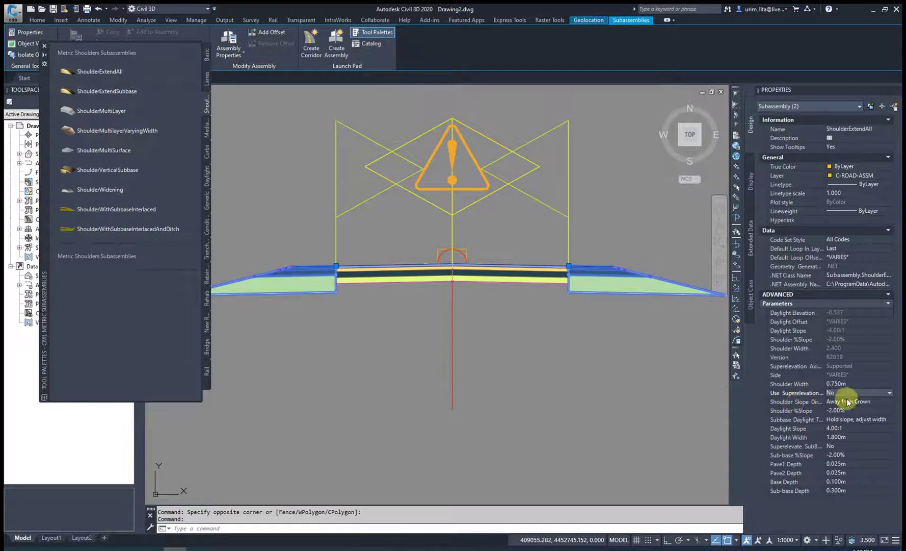
Set shoulder slope -4.00%, daylight slope 1.50:1 and daylight width 1.000m.
click(837, 410)
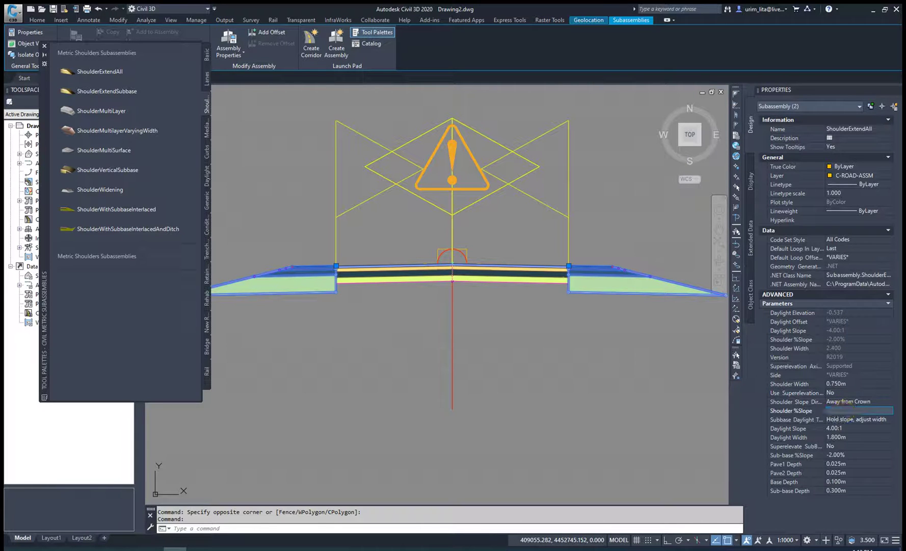
text(-4)
click(836, 418)
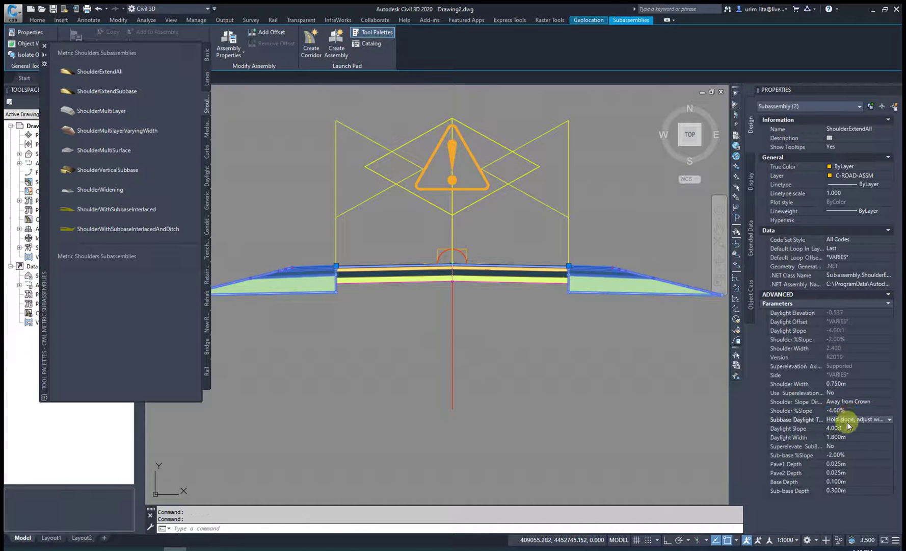
click(874, 421)
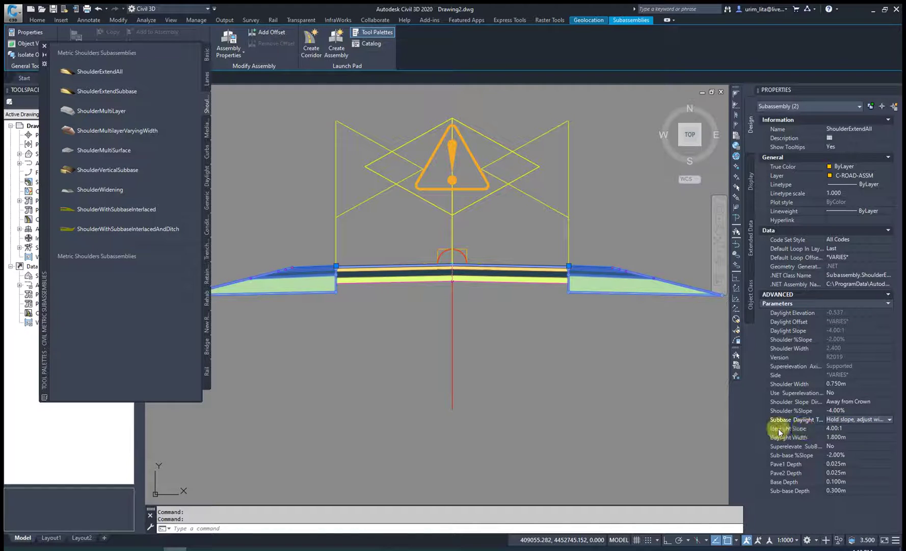
click(846, 429)
text(1,5)
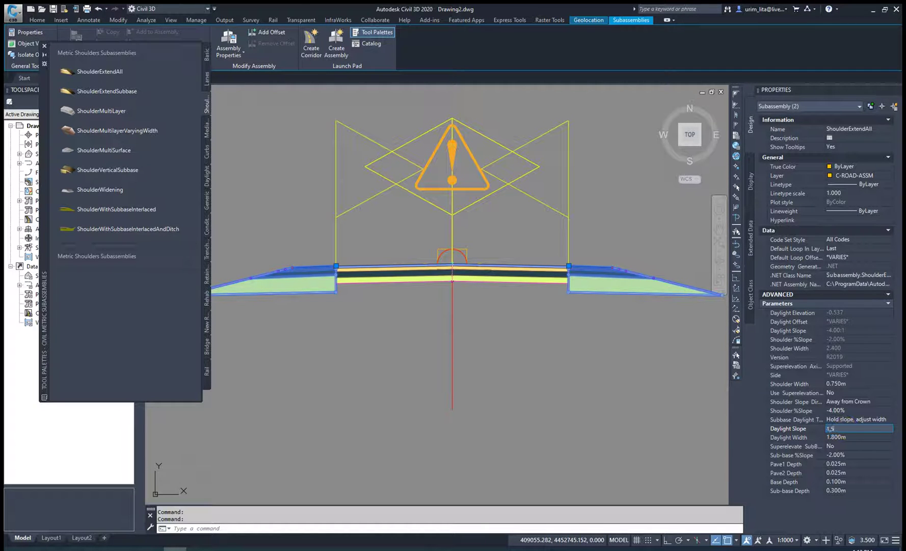
key(Return)
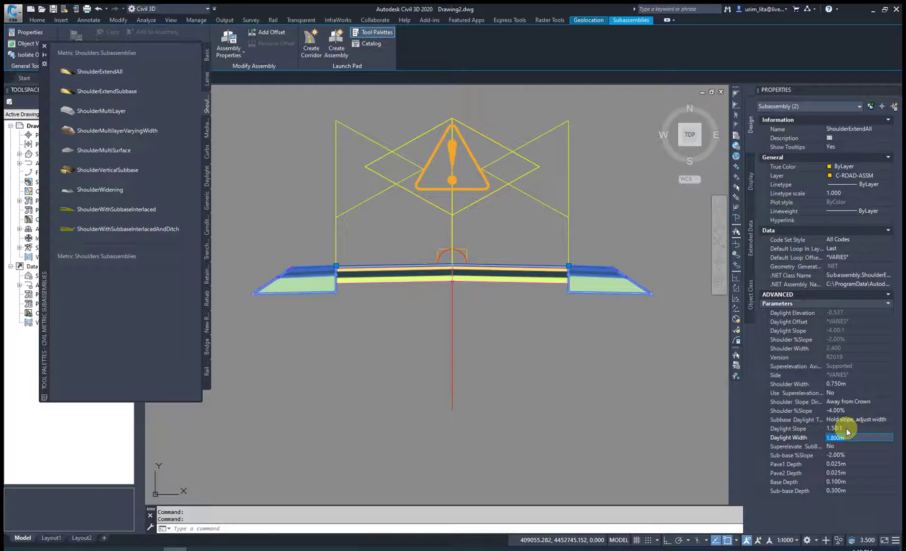
click(836, 437)
double_click(836, 437)
text(1)
key(Return)
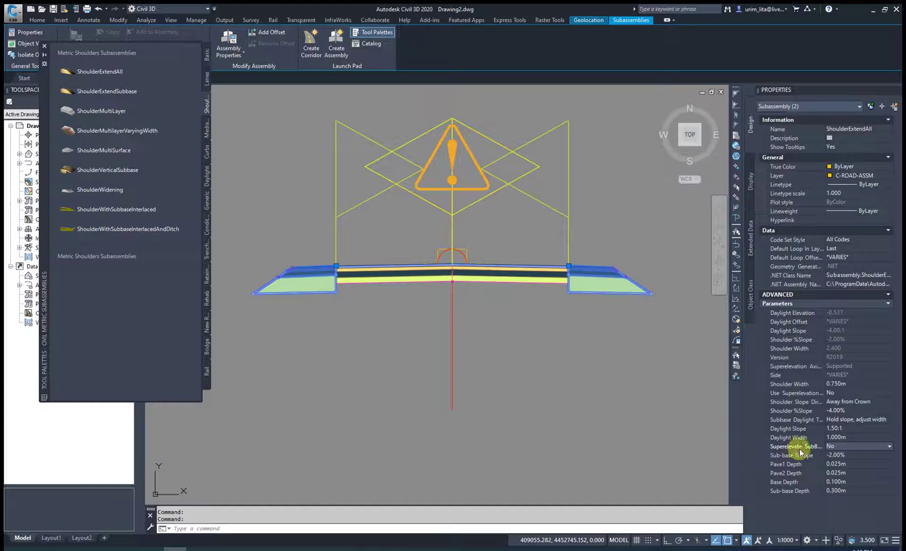
Set shoulder depths to Pave1 0.000m and Pave2, Base and Sub-base 0.100m.
double_click(845, 456)
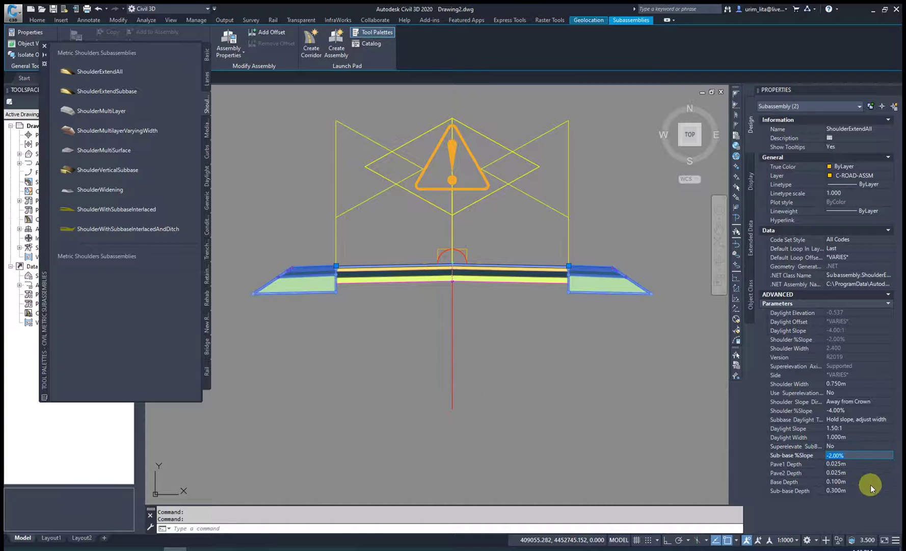
click(847, 464)
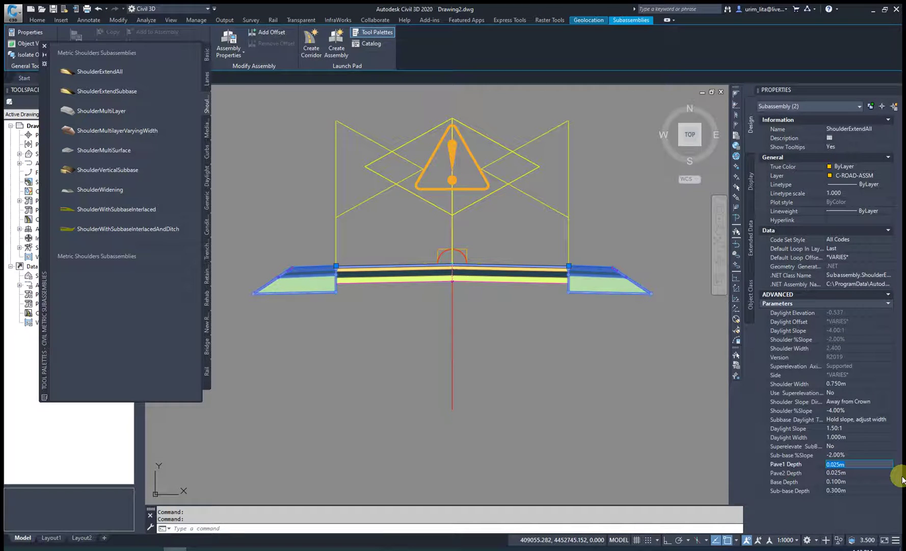
text(0)
key(Tab)
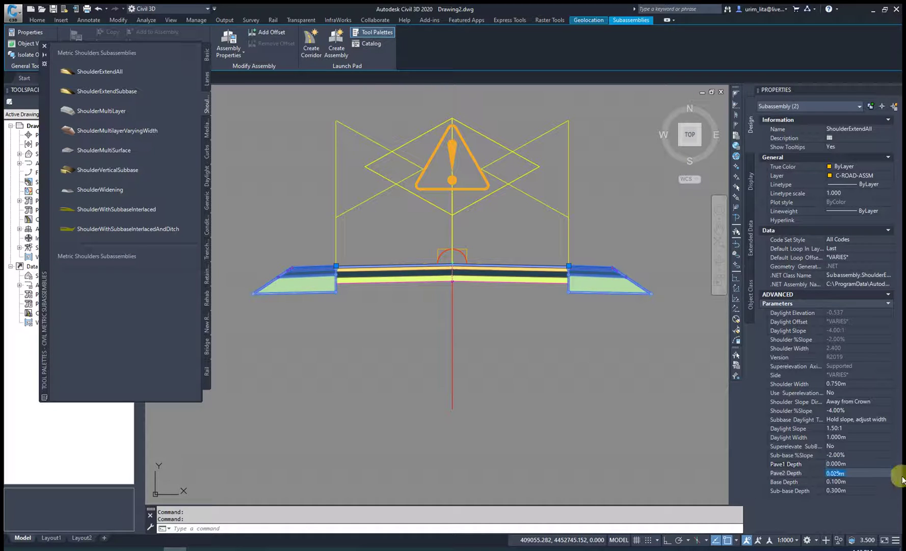
text(0)
key(Tab)
text(.1)
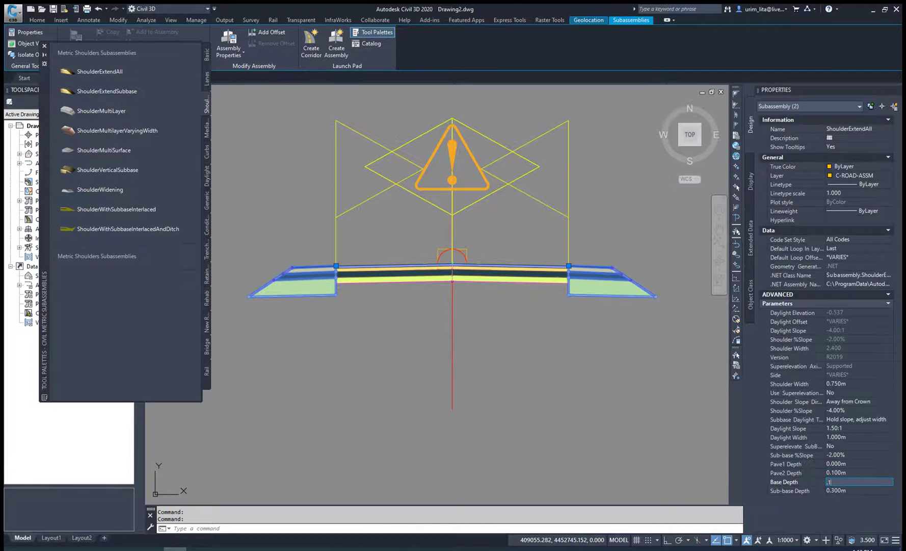
key(Tab)
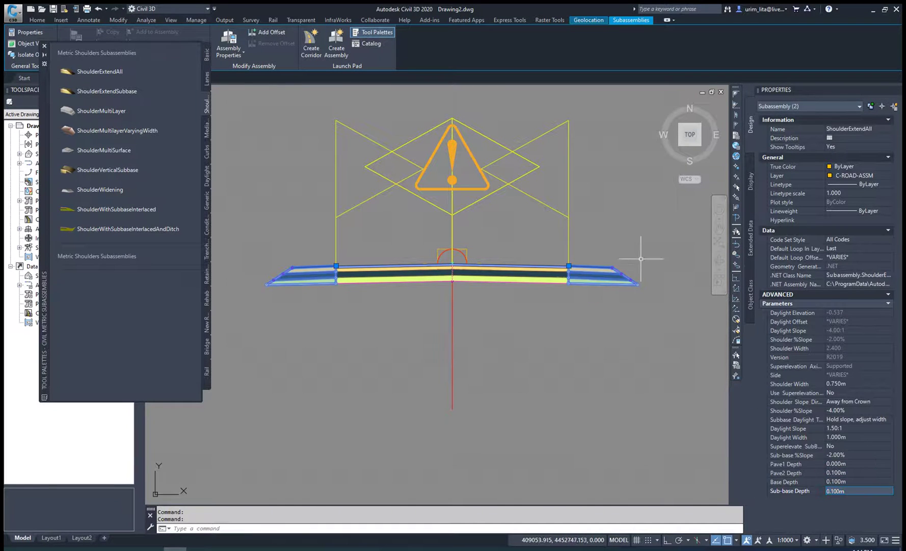
Inspect the shoulders, clear their selection, and show the Daylight subassemblies palette.
scroll(607, 270, up, 8)
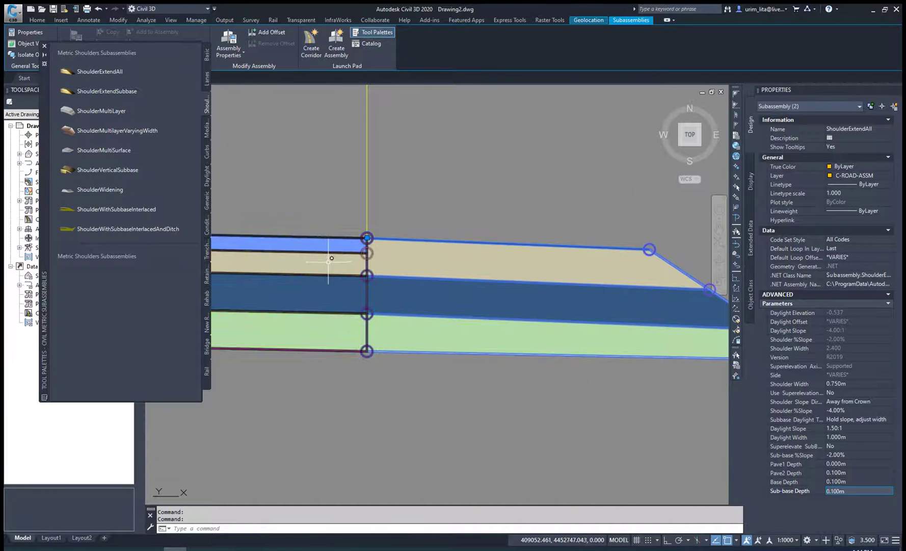
scroll(411, 270, down, 2)
scroll(327, 356, down, 3)
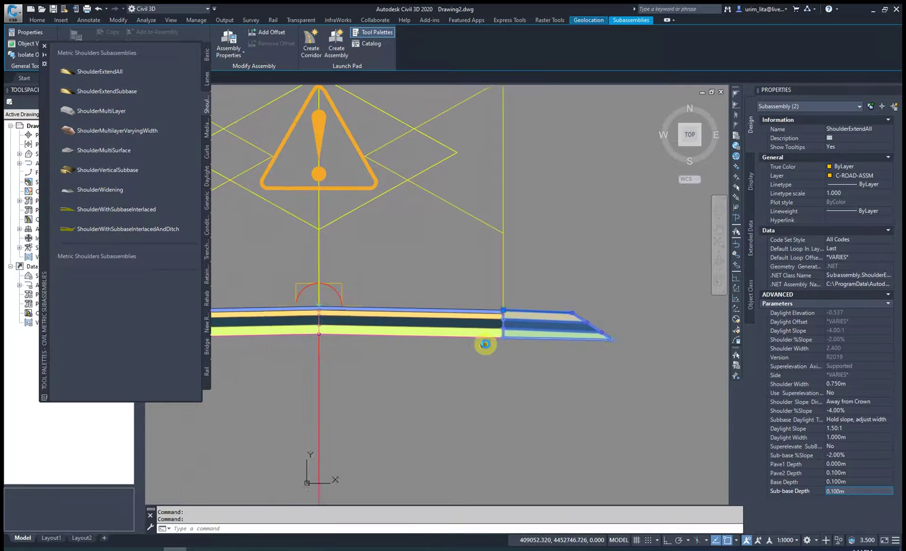
key(Escape)
scroll(459, 346, down, 3)
scroll(399, 297, up, 8)
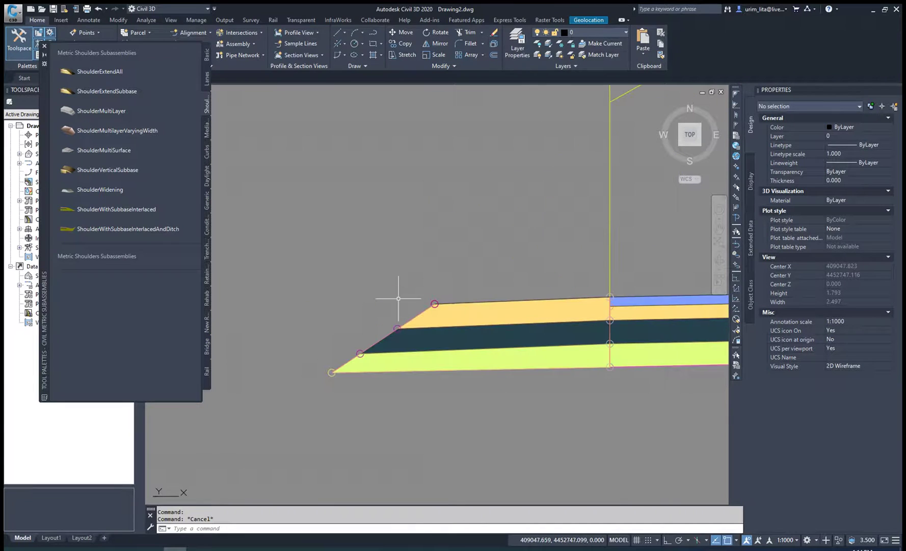
scroll(325, 371, down, 4)
scroll(418, 334, down, 2)
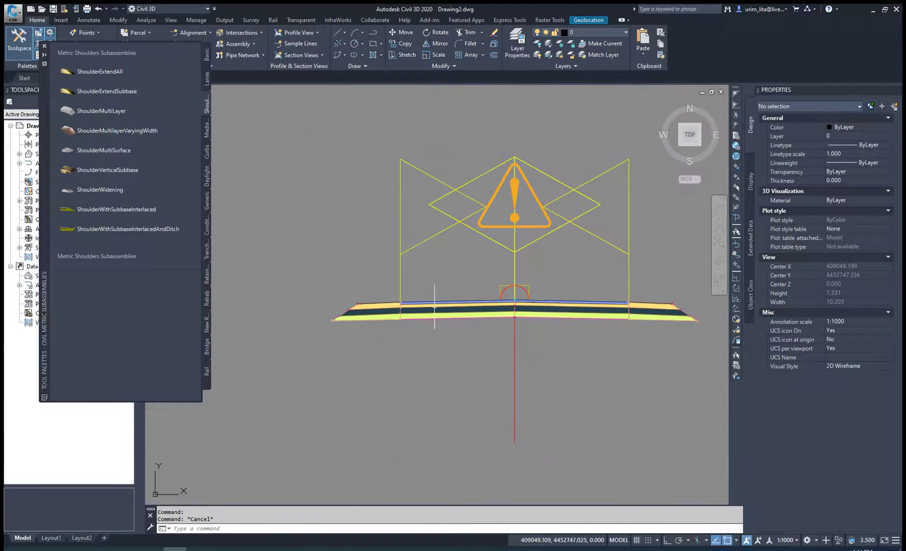
click(208, 179)
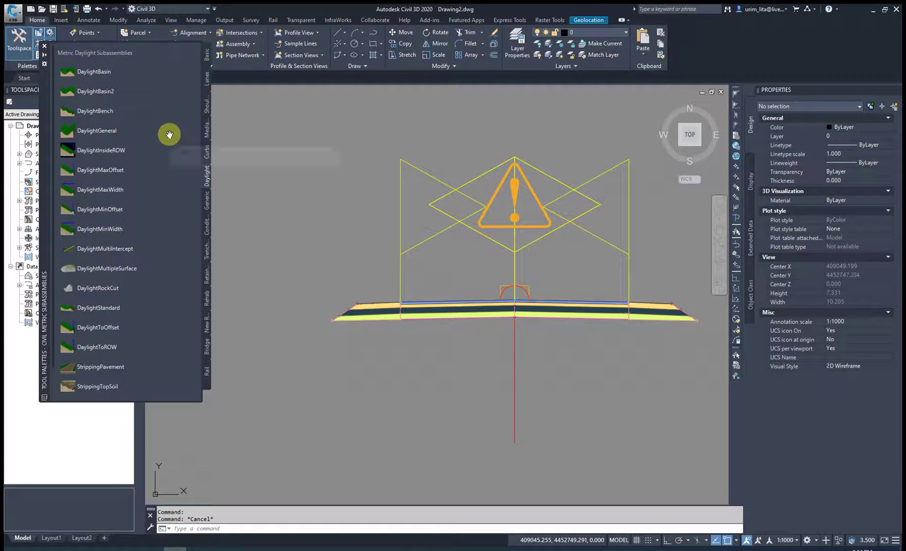
Attach DaylightBench to the assembly's left and right ends, then select both daylights.
click(92, 112)
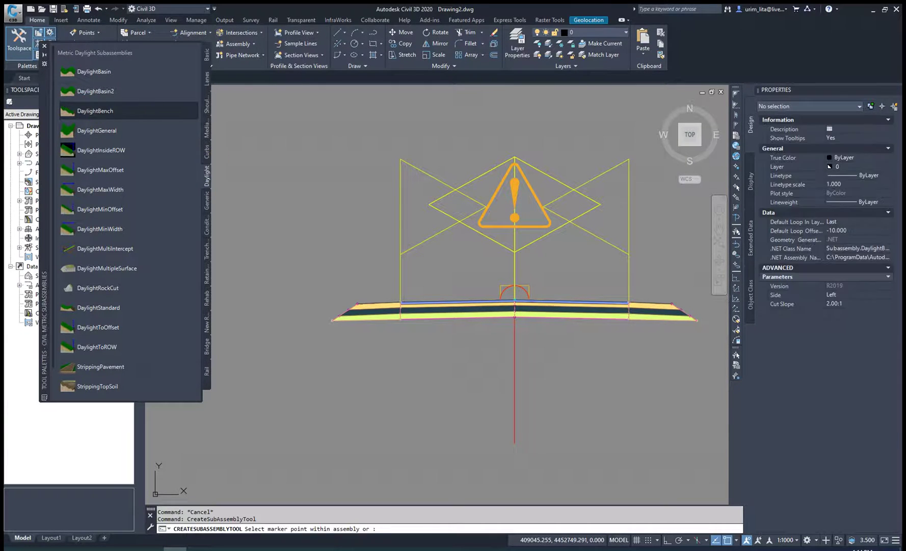
scroll(304, 298, up, 4)
click(349, 352)
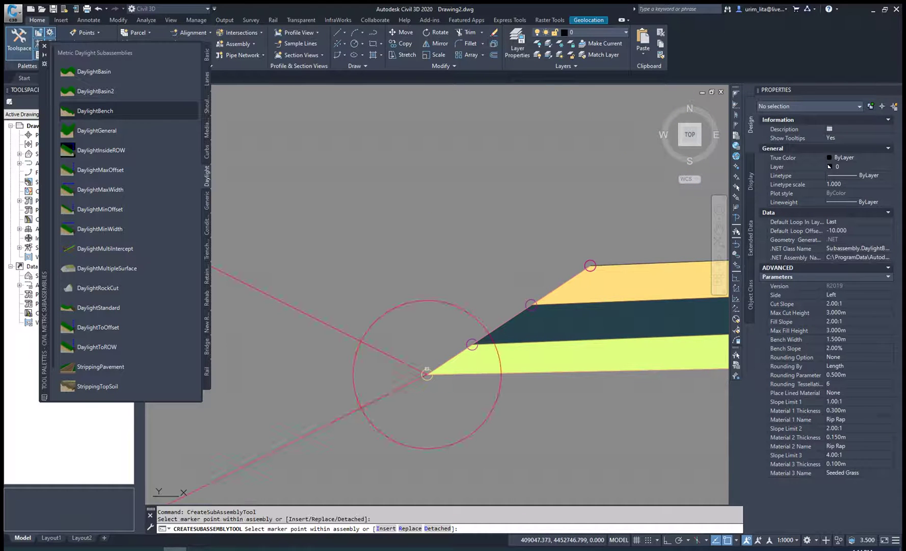
scroll(308, 355, down, 4)
scroll(456, 357, up, 4)
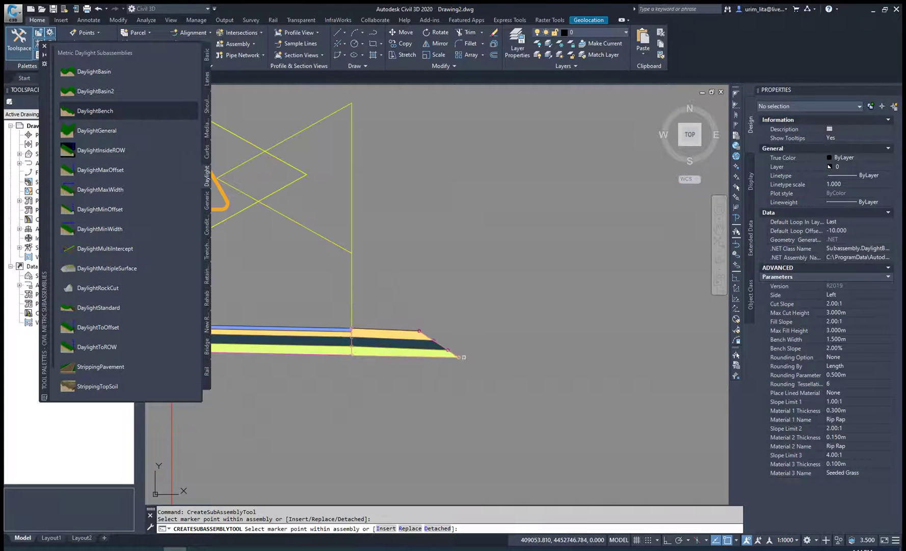
scroll(461, 357, up, 3)
click(451, 356)
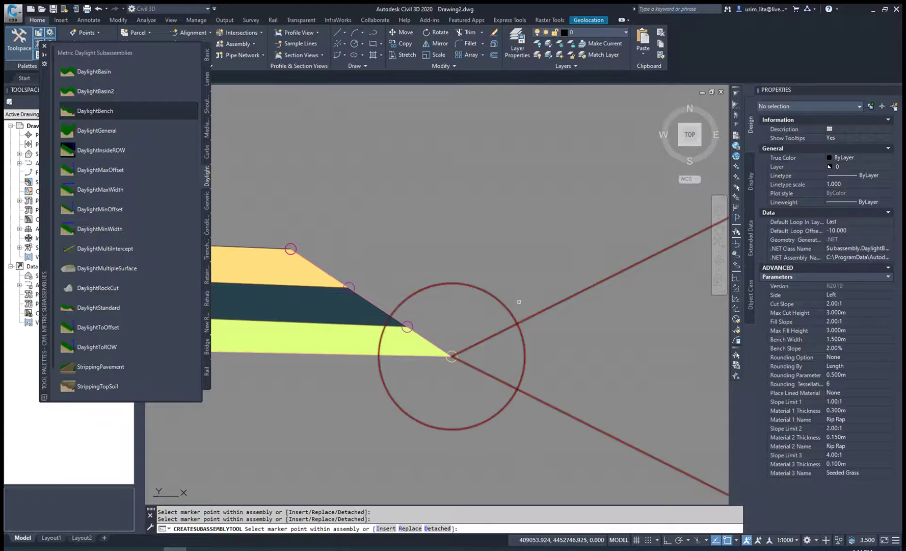
scroll(515, 309, down, 3)
key(Escape)
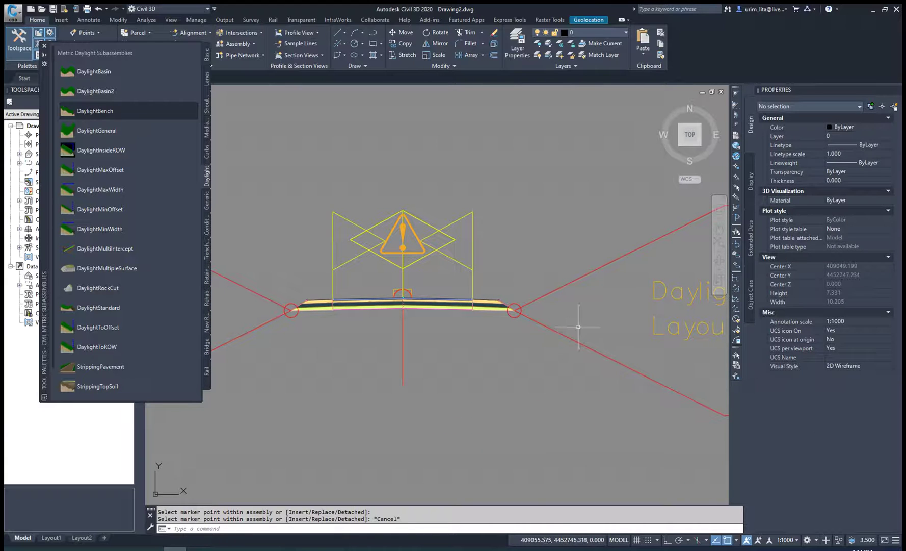
drag(580, 324, 540, 378)
drag(249, 350, 238, 317)
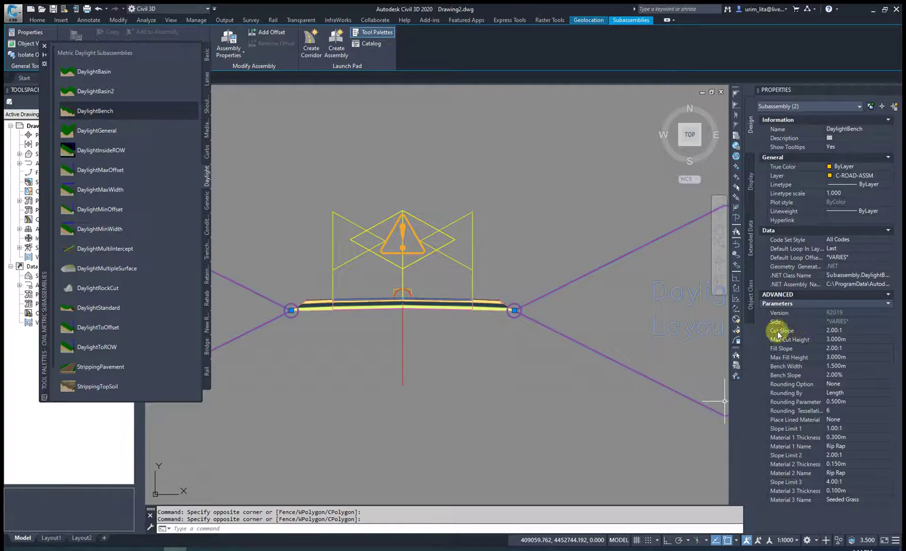
Give both daylights cut slope 0.50:1, max cut 10.000m, max fill 6.000m, bench width 3.000m.
click(830, 331)
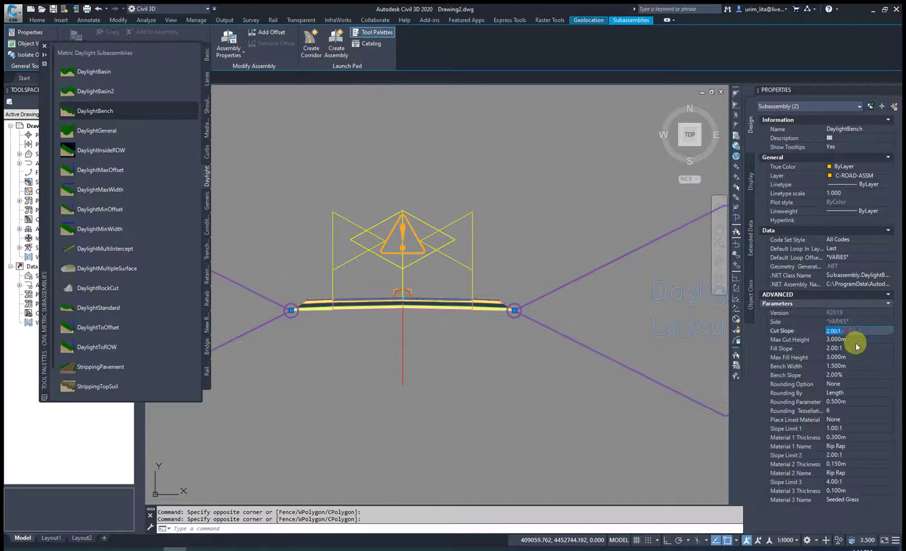
text(0.5)
key(Tab)
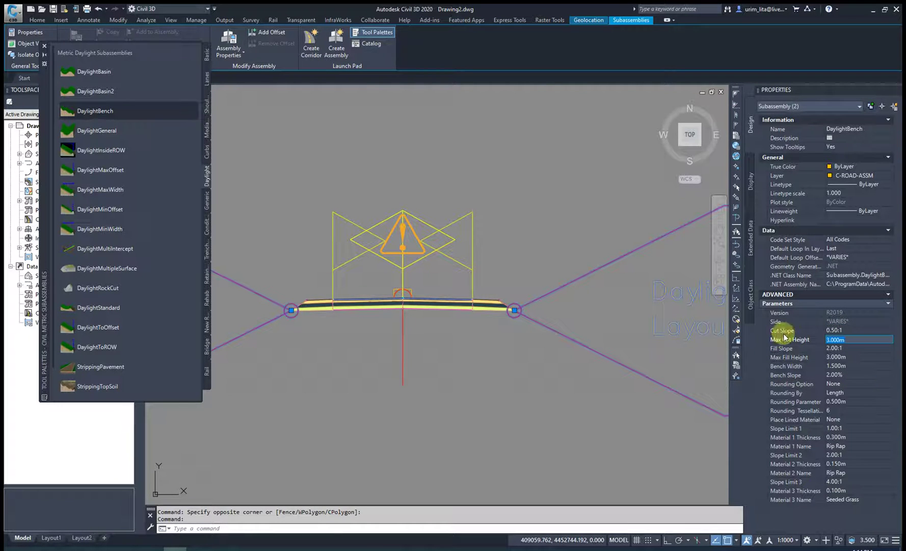
key(BackSpace)
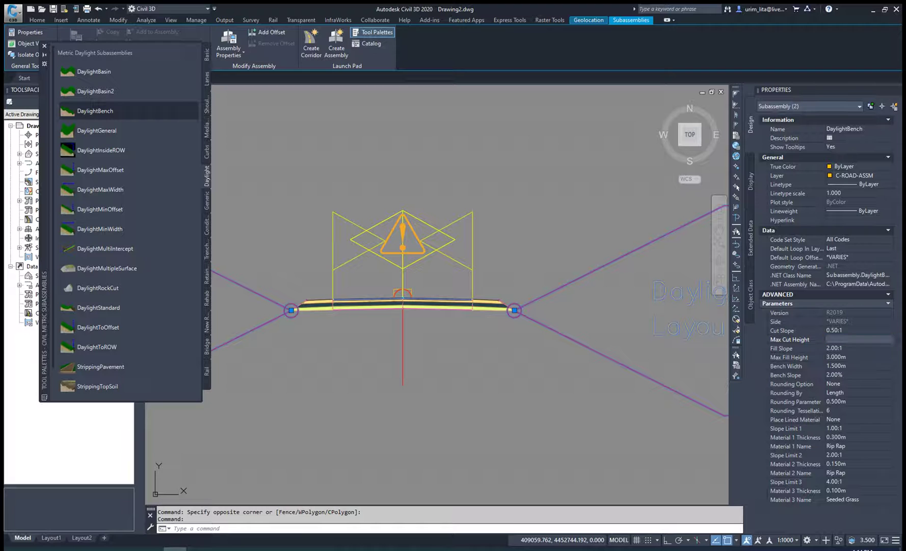
text(5)
click(890, 349)
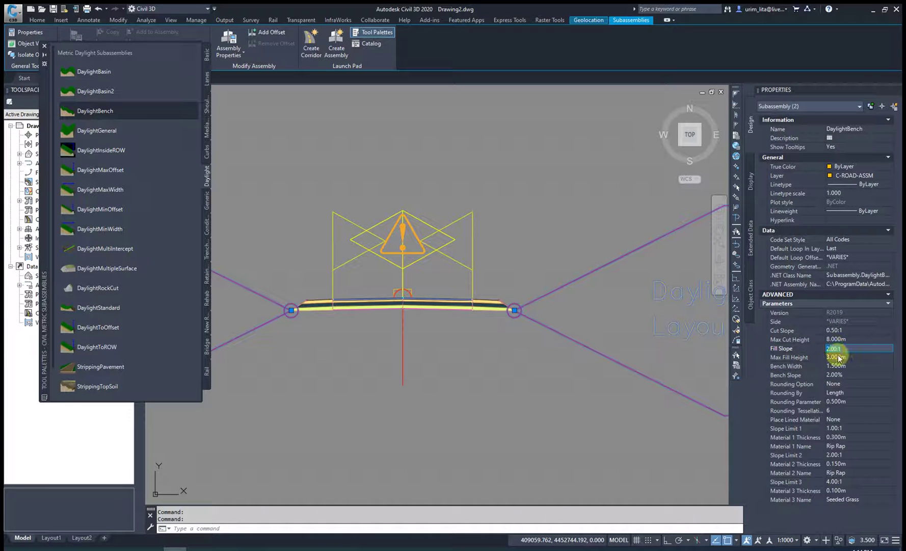
click(842, 356)
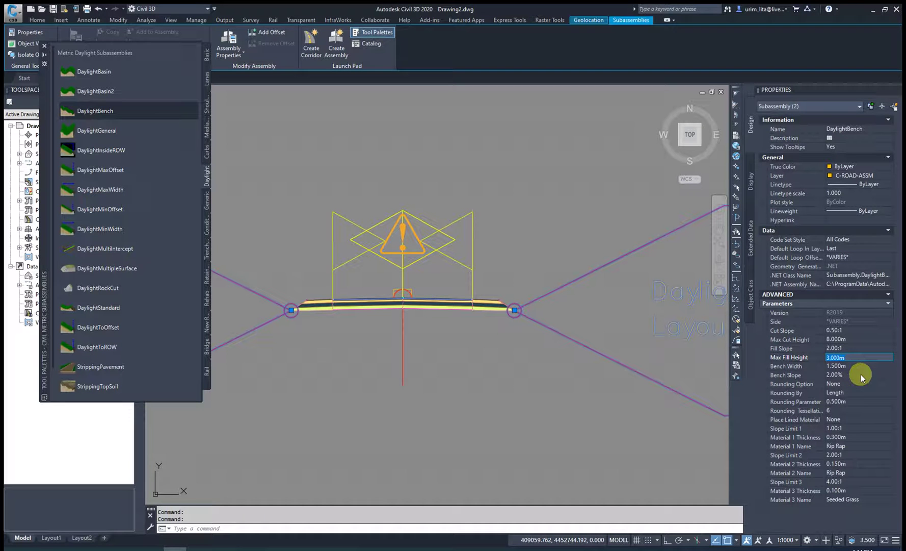
text(6)
click(862, 374)
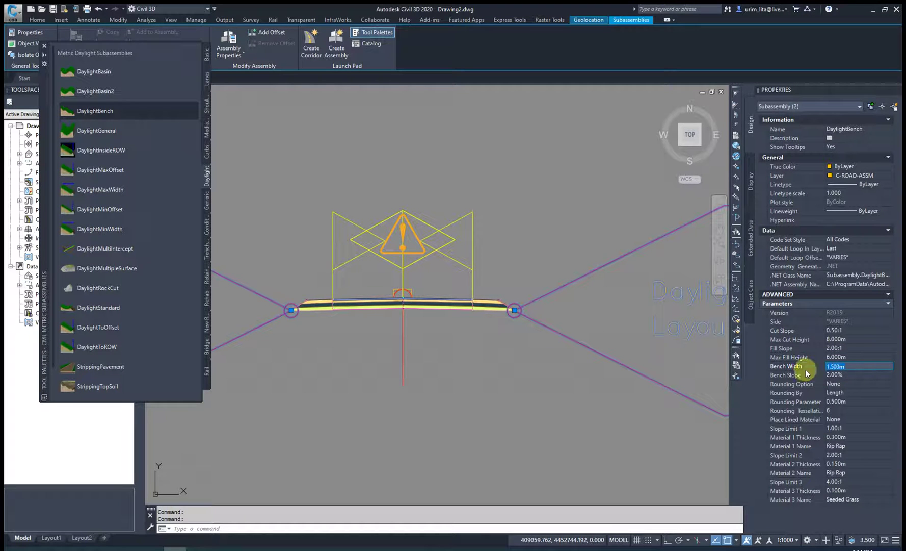
text(3)
click(890, 375)
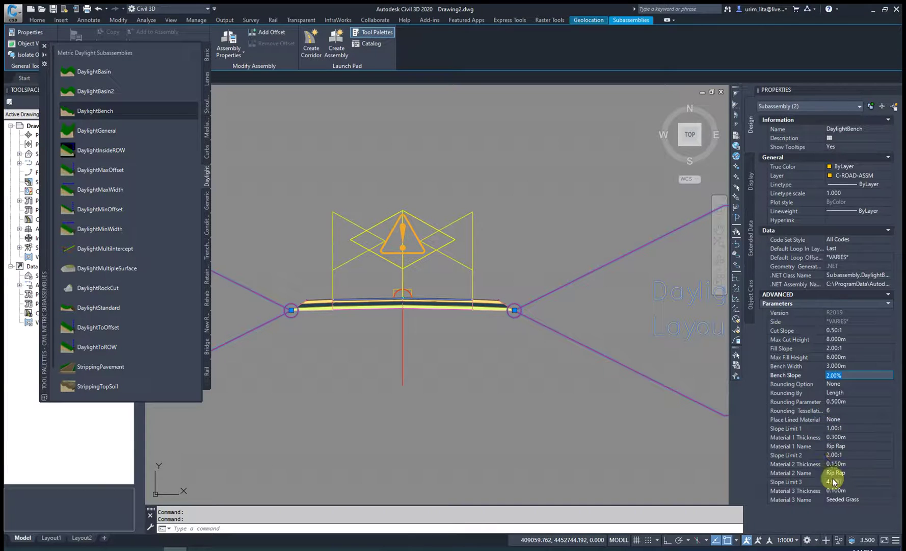
click(835, 339)
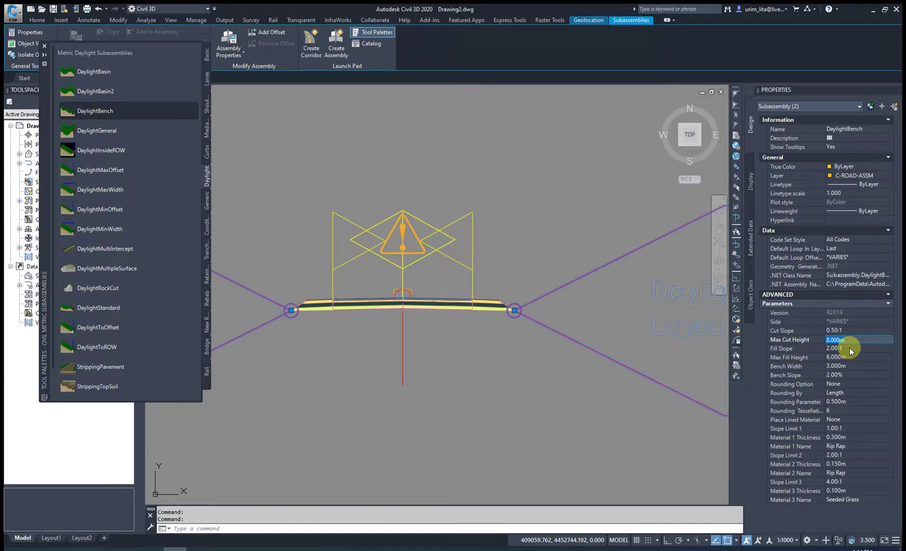
text(10)
click(849, 348)
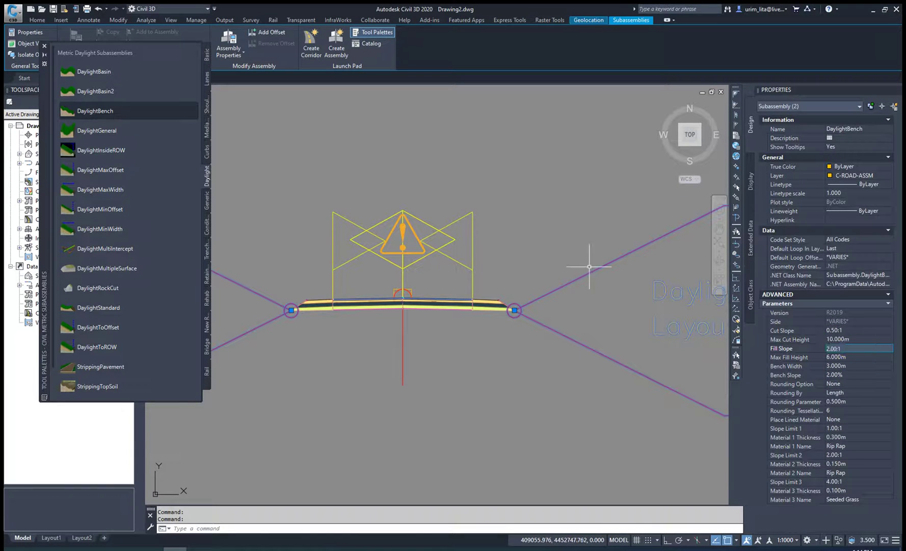
Zoom out, regenerate the model with REA, and close the Tool Palettes window.
scroll(589, 250, down, 3)
key(Escape)
scroll(565, 267, up, 2)
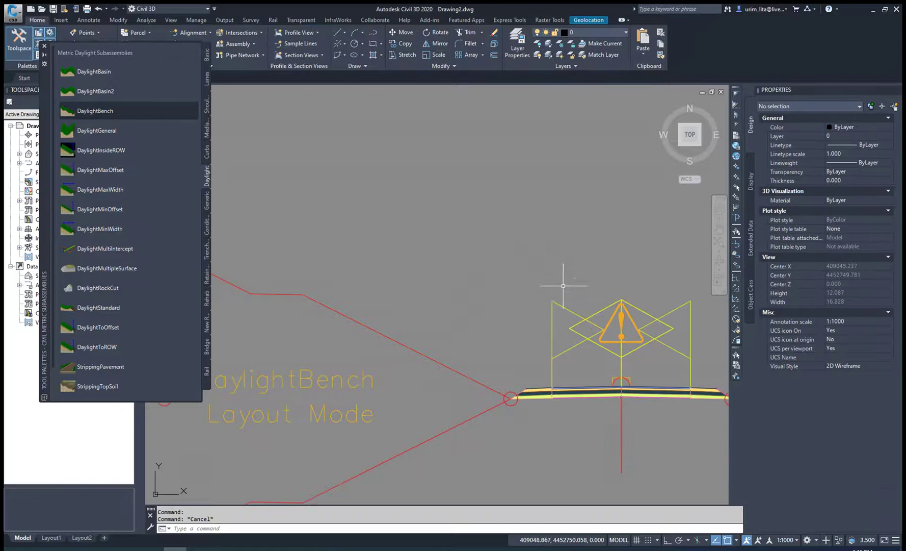
scroll(502, 285, down, 1)
scroll(516, 301, down, 3)
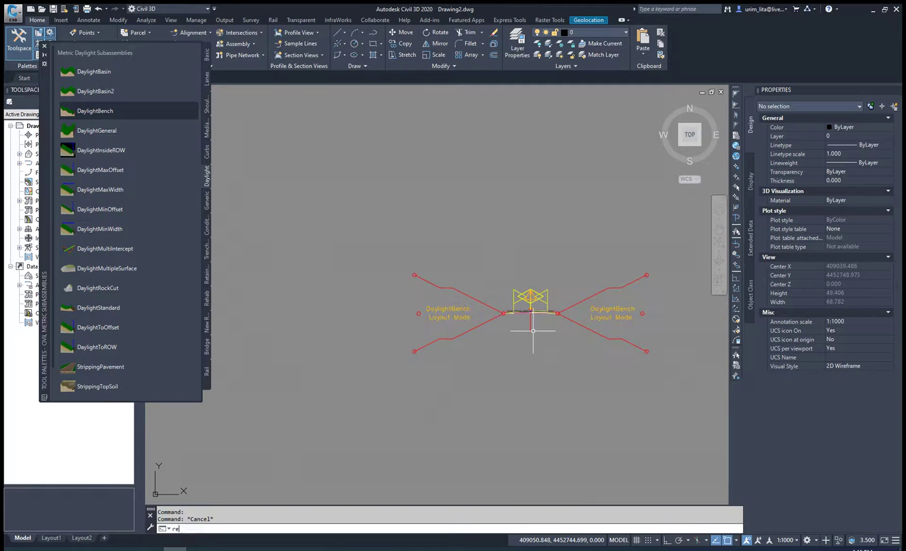
key(Return)
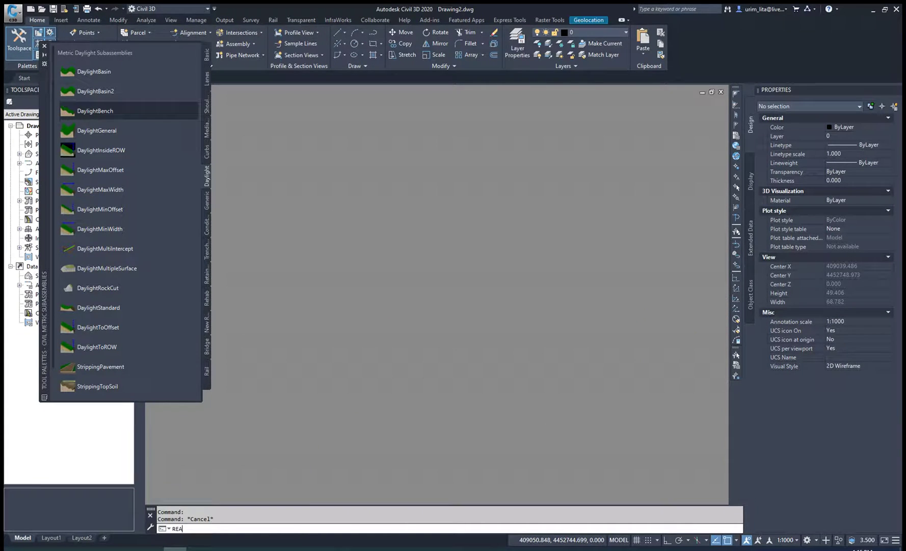
key(Return)
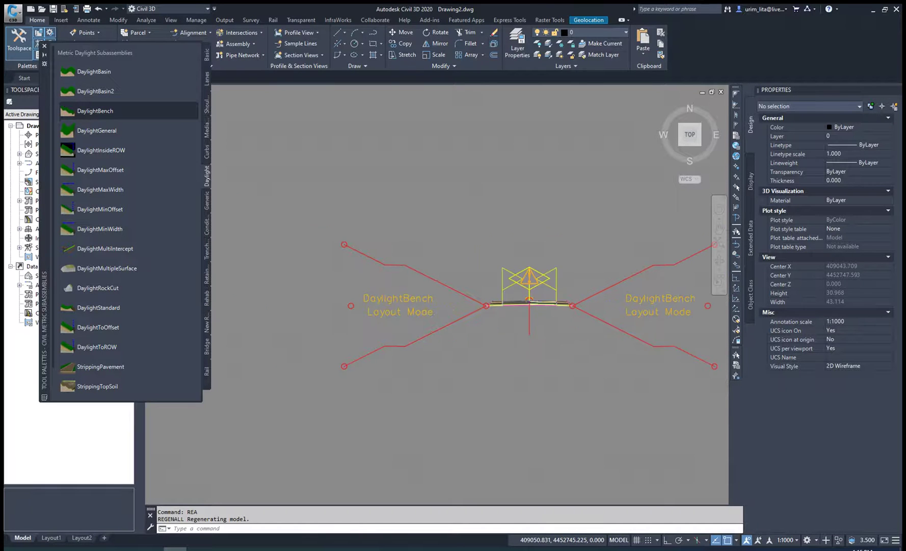
click(43, 48)
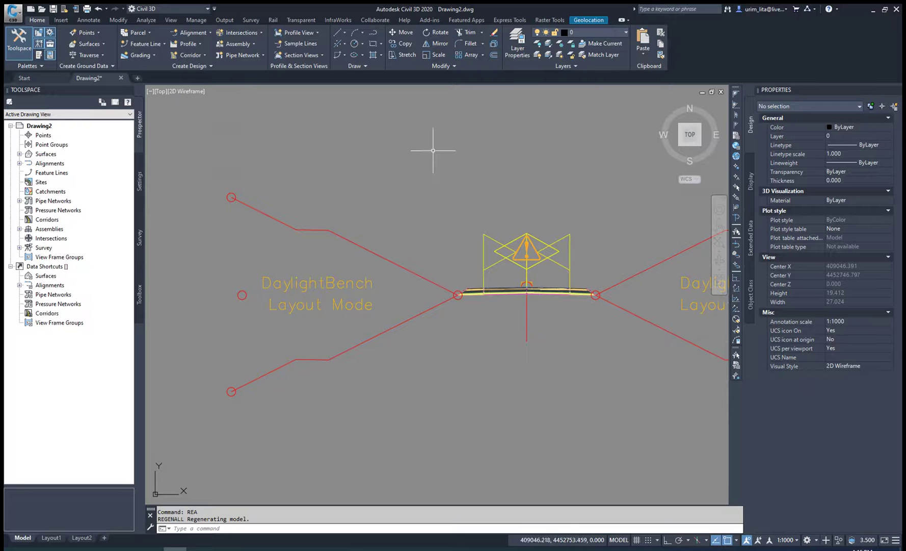
Select the TIN terrain surface and apply Display Order > Send to Back.
scroll(639, 203, down, 10)
scroll(607, 239, down, 8)
middle_drag(560, 281, 541, 280)
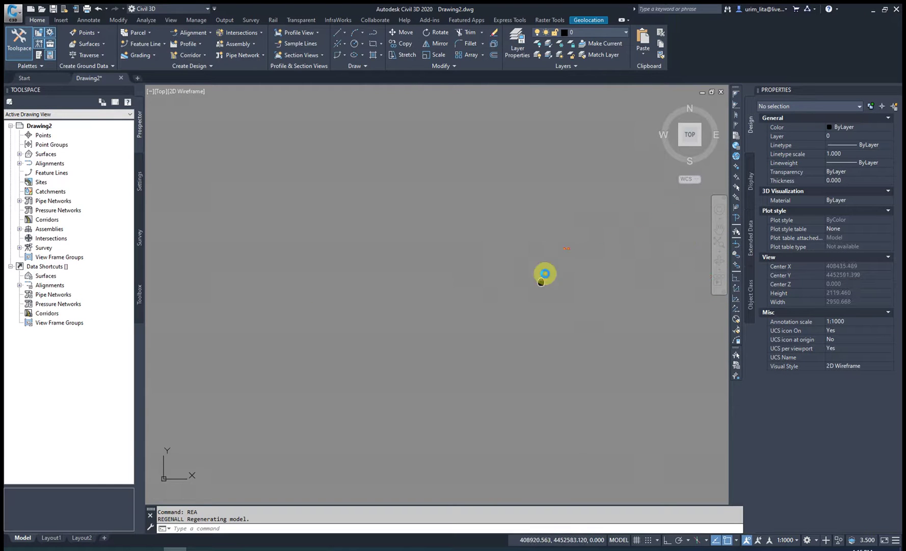
scroll(411, 326, up, 4)
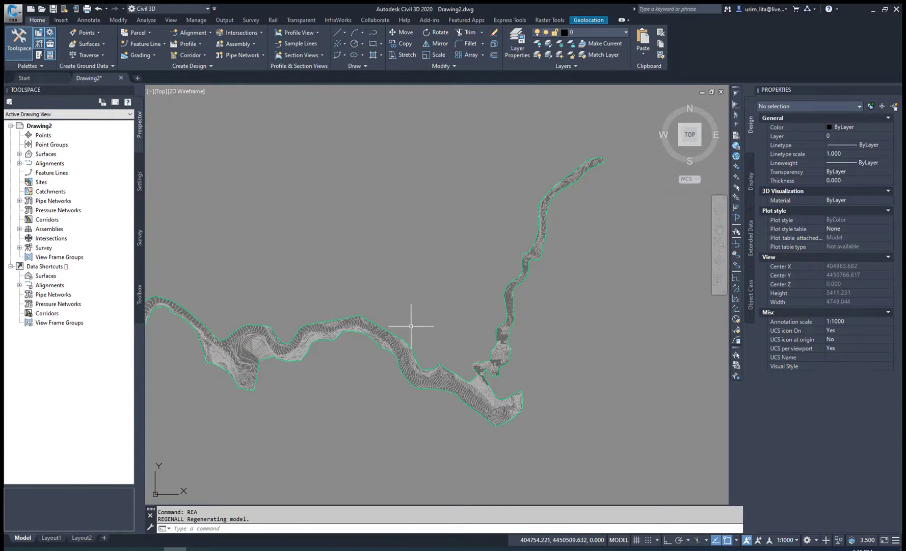
scroll(456, 362, up, 8)
scroll(494, 337, up, 8)
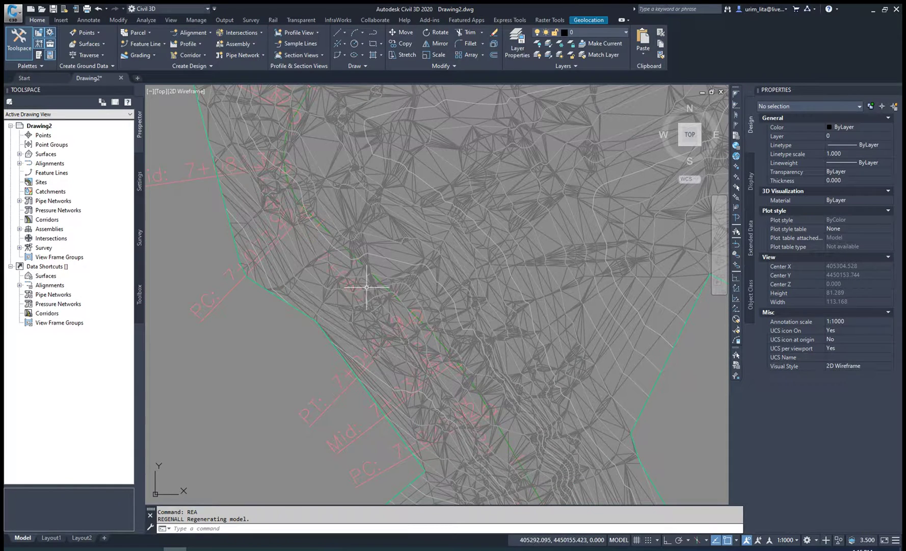
click(387, 252)
click(385, 237)
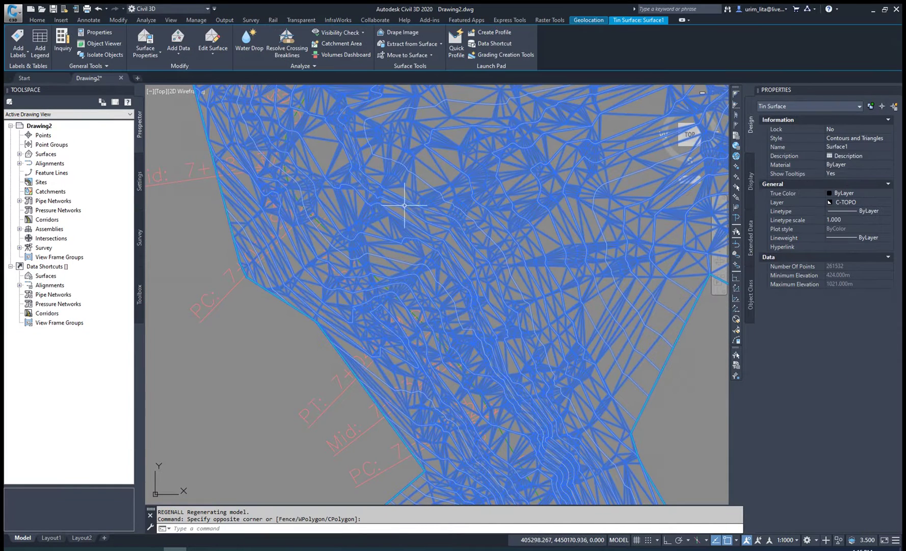
right_click(490, 222)
mouse_move(442, 259)
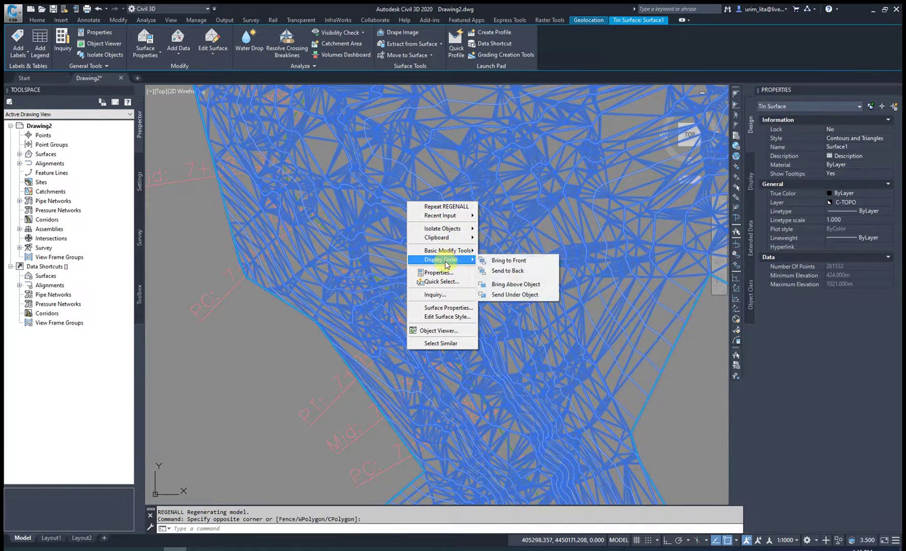
click(506, 269)
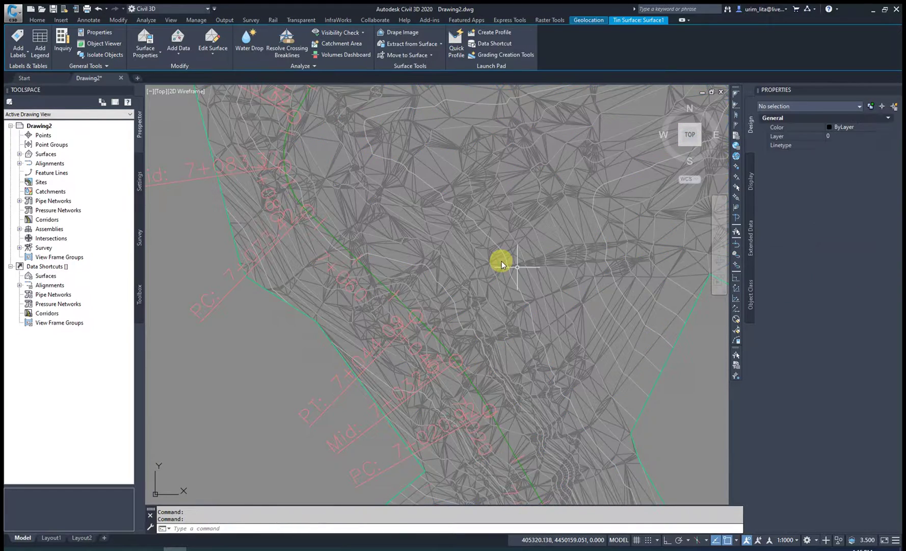
Check that the road alignment now shows above the surface, then return to the assembly.
middle_drag(375, 285, 388, 275)
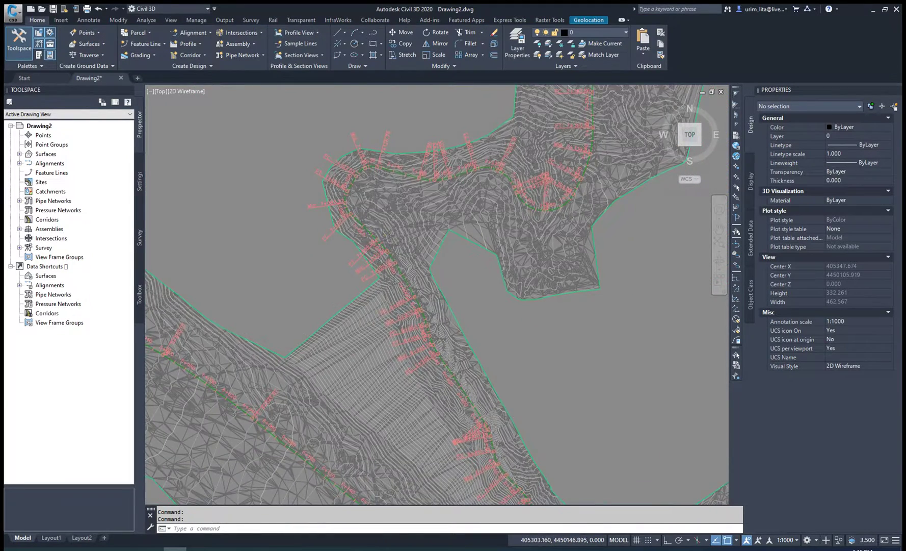
scroll(366, 246, up, 6)
click(373, 240)
scroll(379, 253, down, 8)
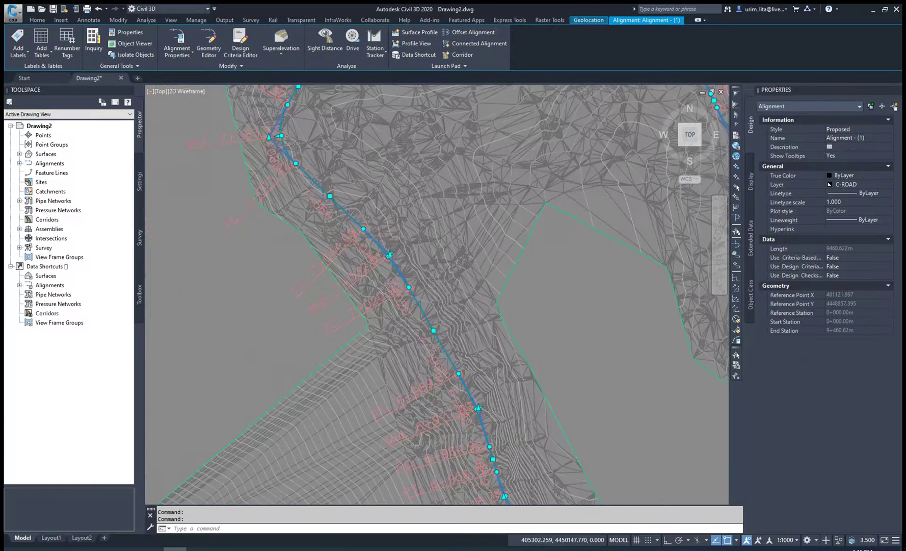
scroll(360, 283, down, 3)
scroll(450, 223, down, 3)
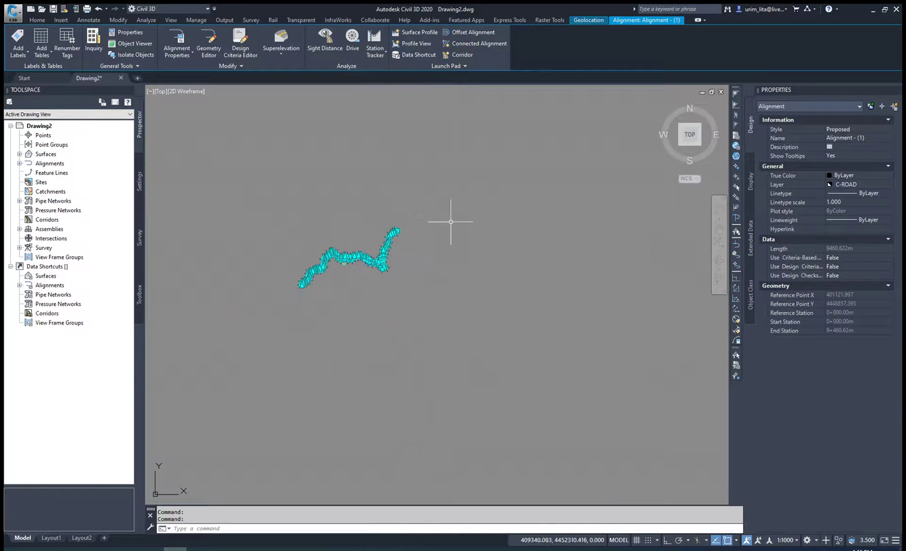
scroll(445, 208, down, 10)
scroll(474, 289, up, 10)
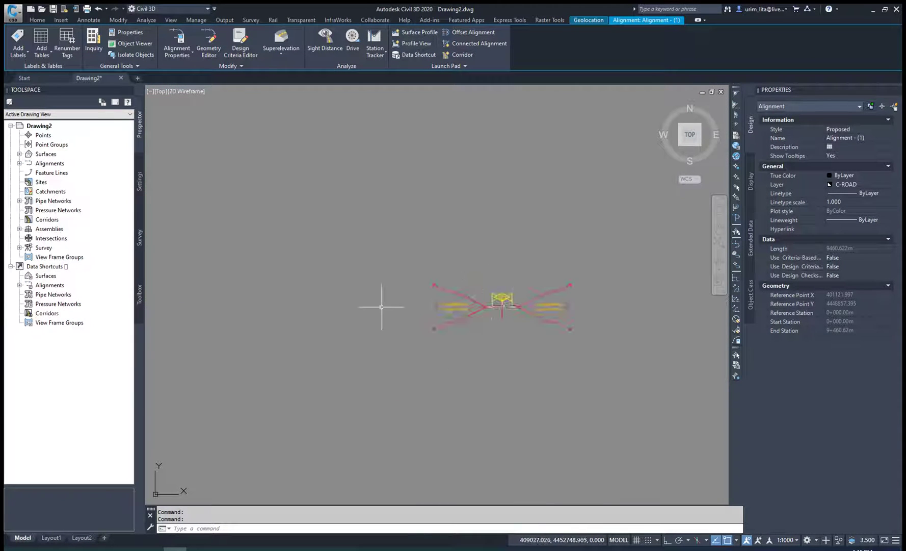
key(Escape)
click(455, 221)
click(396, 162)
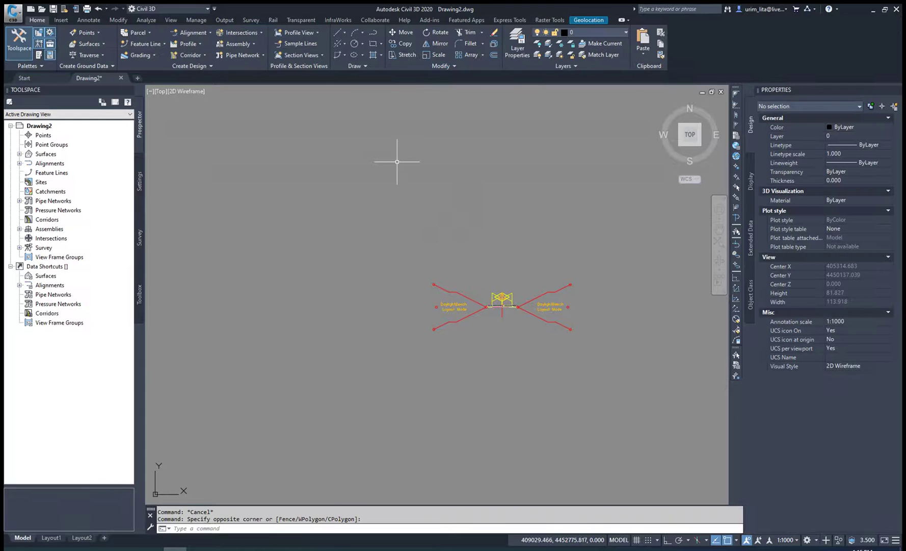